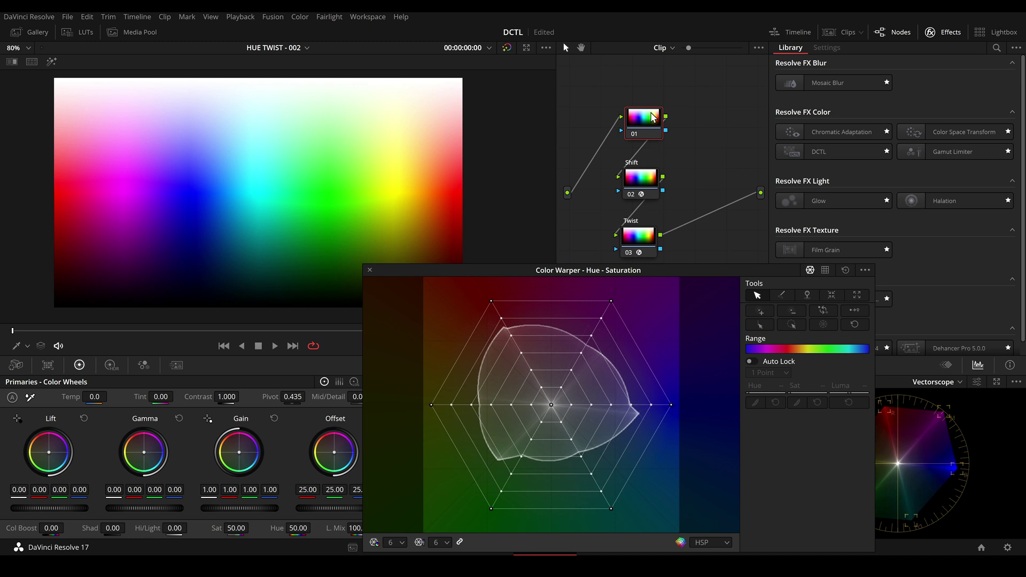
- Drag the blue point on the Color Warper's outer hue grid upward, shifting the chart's blues to Hue 0.37
left_click(672, 405)
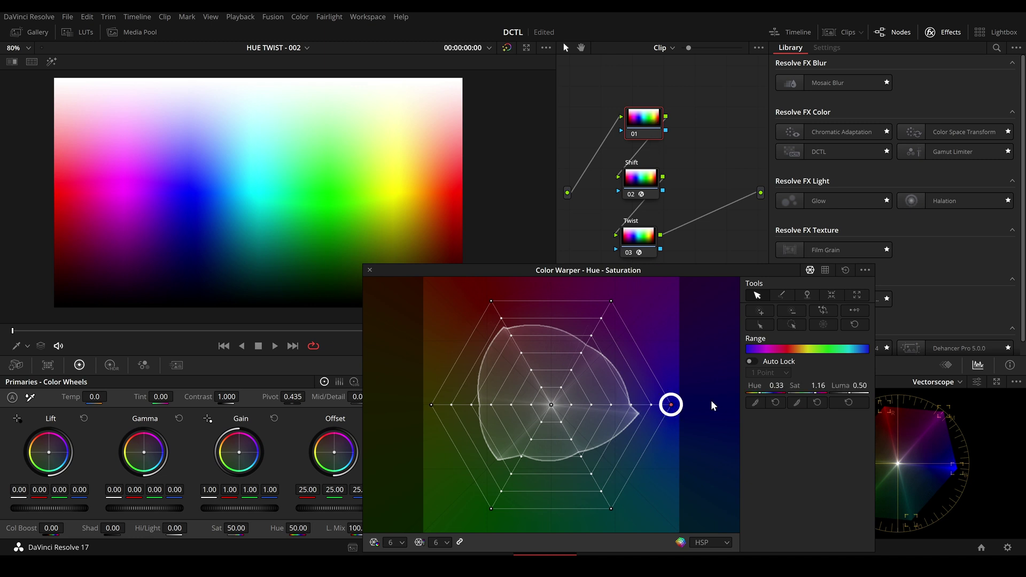
mouse_move(776, 386)
left_mouse_down()
mouse_move(787, 385)
mouse_move(778, 385)
left_mouse_up()
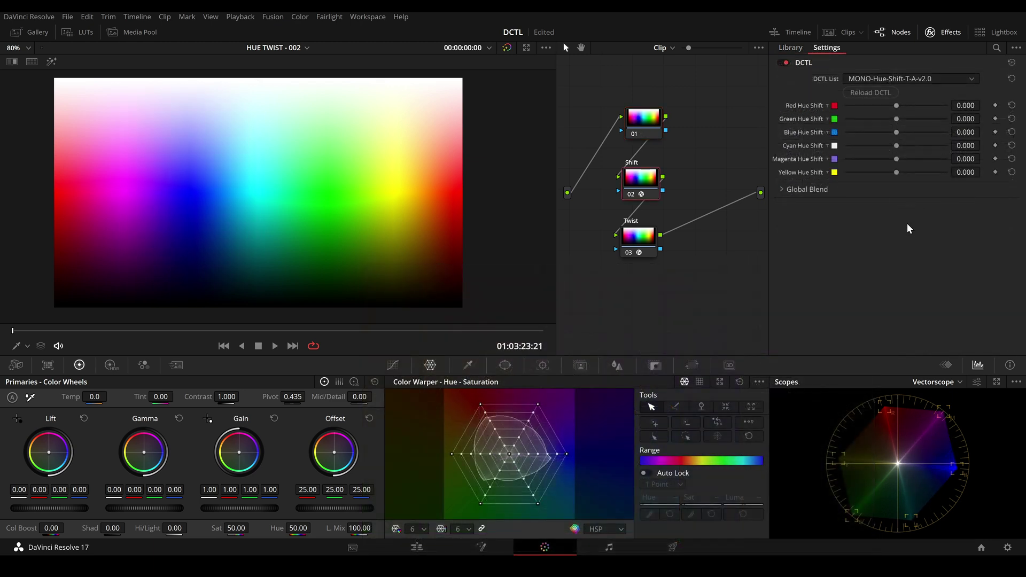
- Float and enlarge the vectorscope, try and undo a Blue Hue Shift, then select the Twist node
left_click(996, 383)
left_click_drag(955, 259, 849, 279)
left_click_drag(896, 131, 869, 159)
key("ctrl+z")
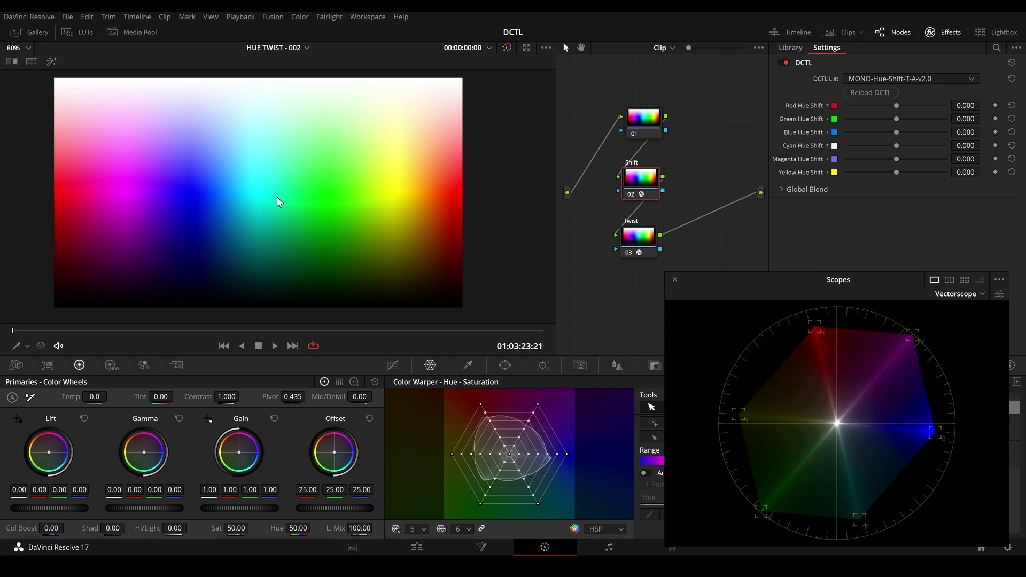
left_click_drag(646, 245, 647, 240)
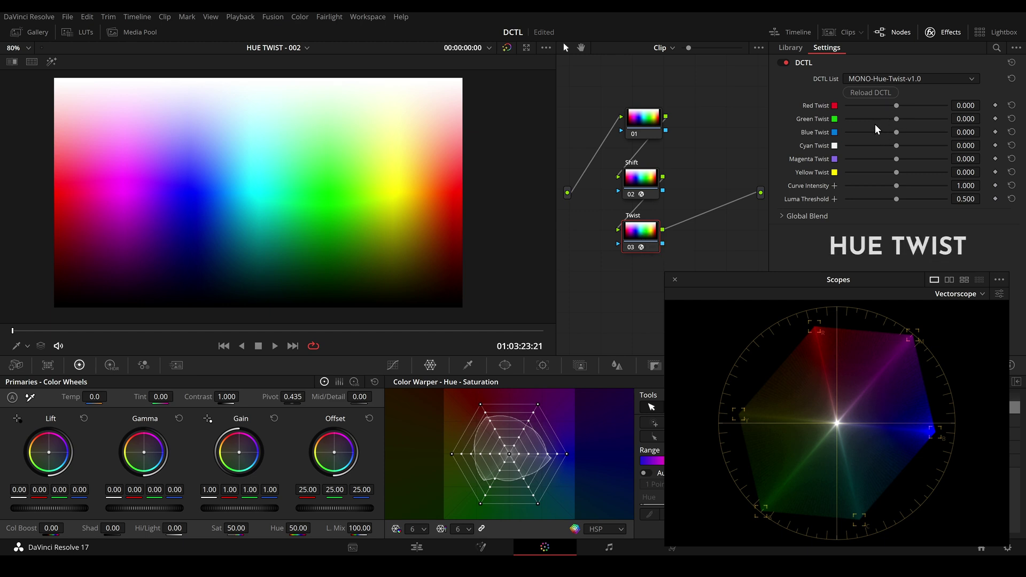
- Try Blue, Cyan, Green and Red Twist in the enlarged viewer, then compare using Global Blend's Blend
left_click_drag(896, 132, 944, 135)
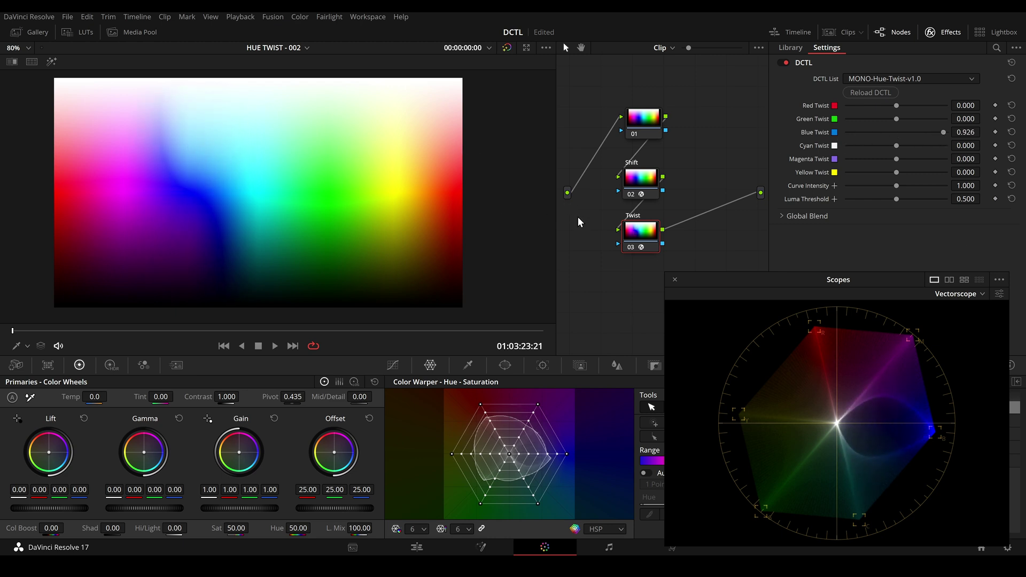
key("alt+f")
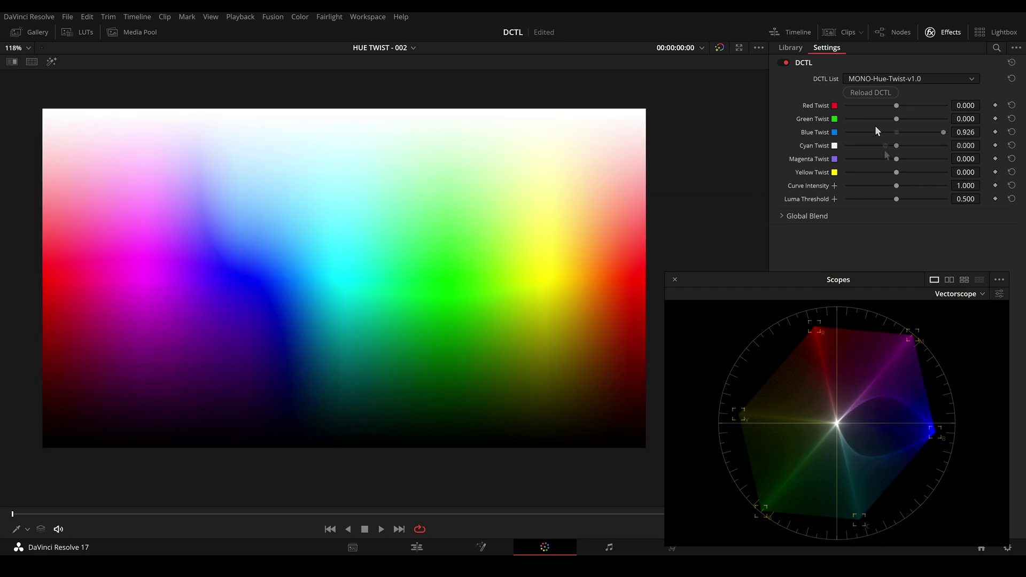
double_click(876, 132)
left_click_drag(885, 151, 947, 172)
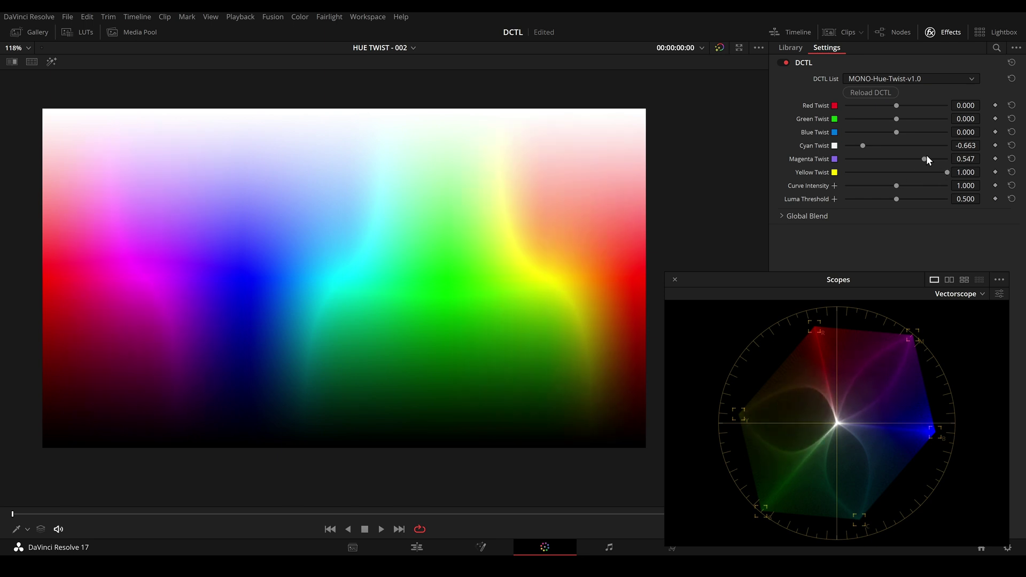
left_click_drag(896, 118, 857, 111)
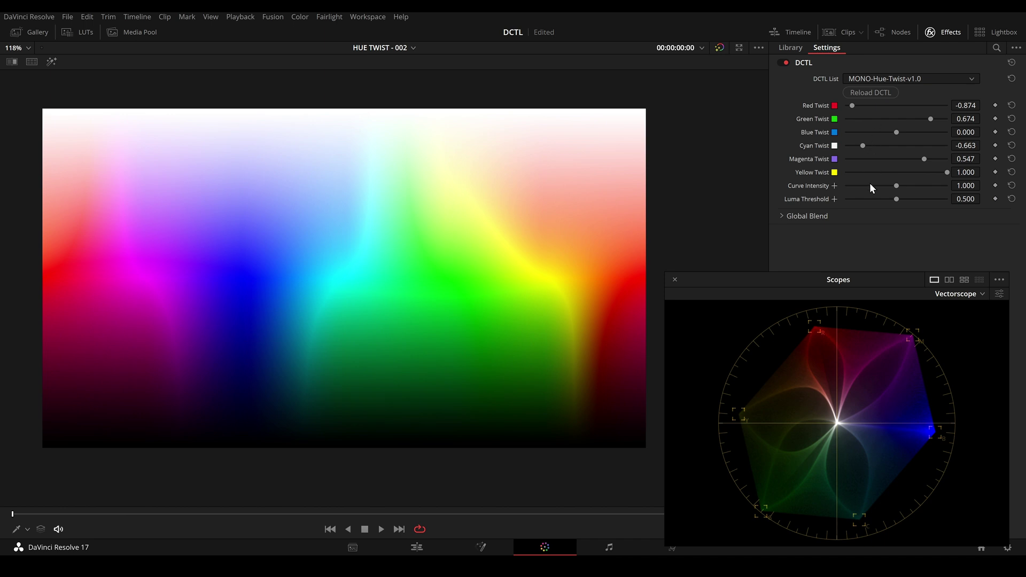
left_click(811, 216)
left_click_drag(944, 232, 971, 237)
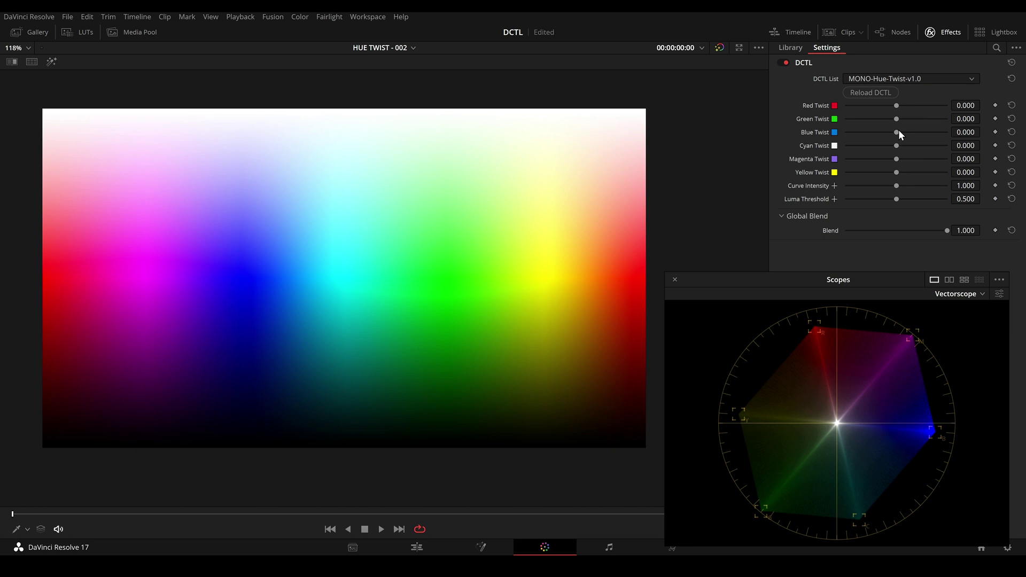
- Set Blue Twist to 1.000 and Curve Intensity to 2.000, and raise the Luma Threshold
left_click_drag(897, 132, 953, 133)
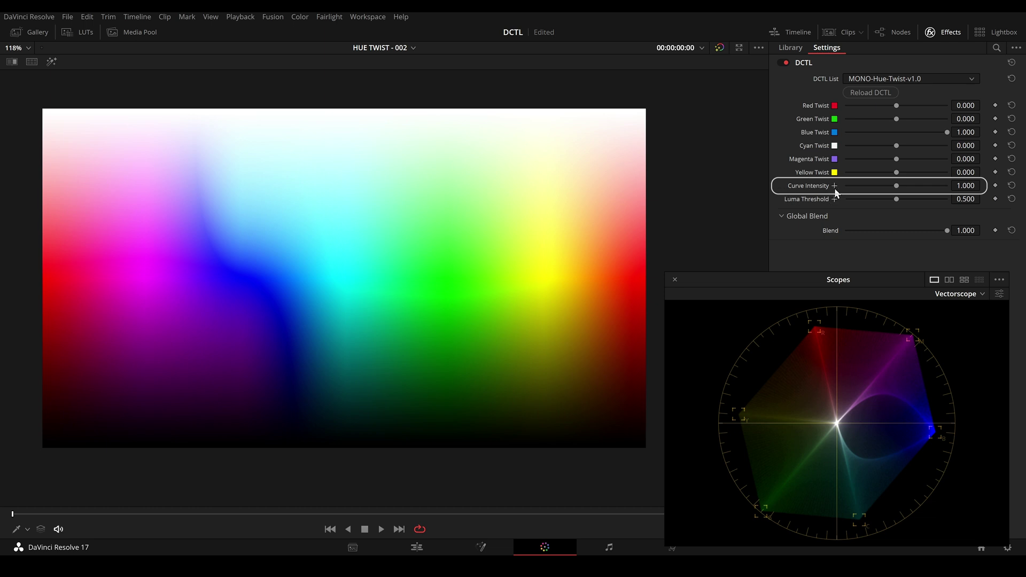
left_click_drag(897, 184, 944, 187)
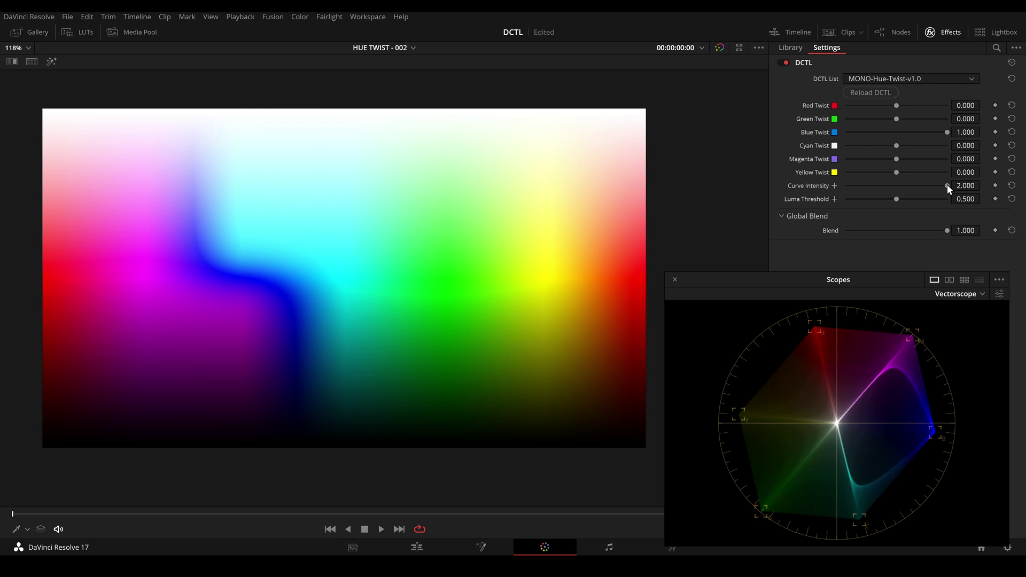
mouse_move(948, 186)
left_mouse_down()
mouse_move(882, 189)
mouse_move(961, 194)
mouse_move(877, 193)
mouse_move(948, 198)
left_mouse_up()
mouse_move(897, 199)
left_mouse_down()
mouse_move(944, 200)
mouse_move(874, 203)
mouse_move(962, 203)
mouse_move(874, 213)
mouse_move(910, 204)
left_mouse_up()
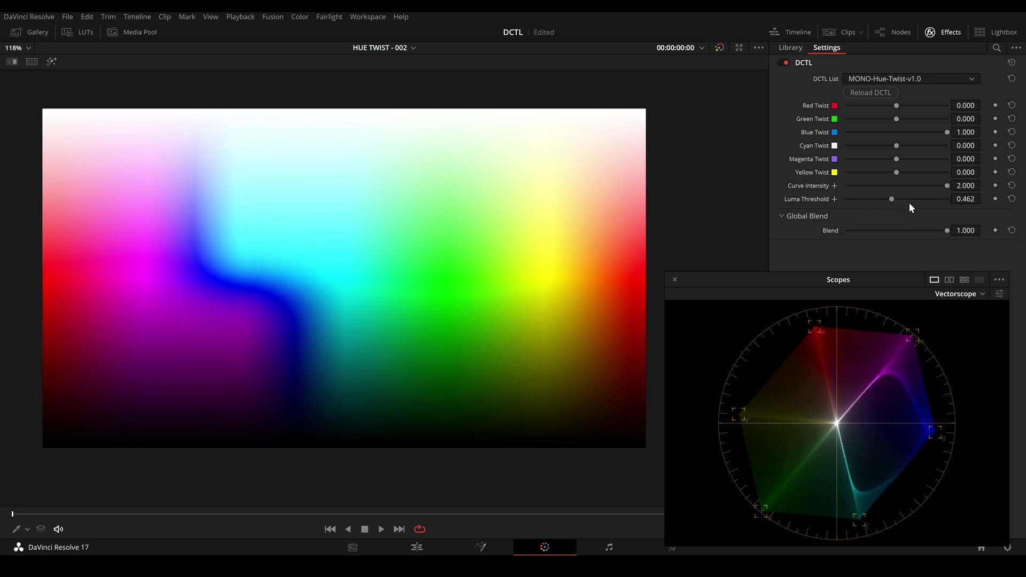
- Try negative Blue Twist with lower Curve Intensity, then test other Blue Twist amounts
left_click_drag(938, 138, 877, 159)
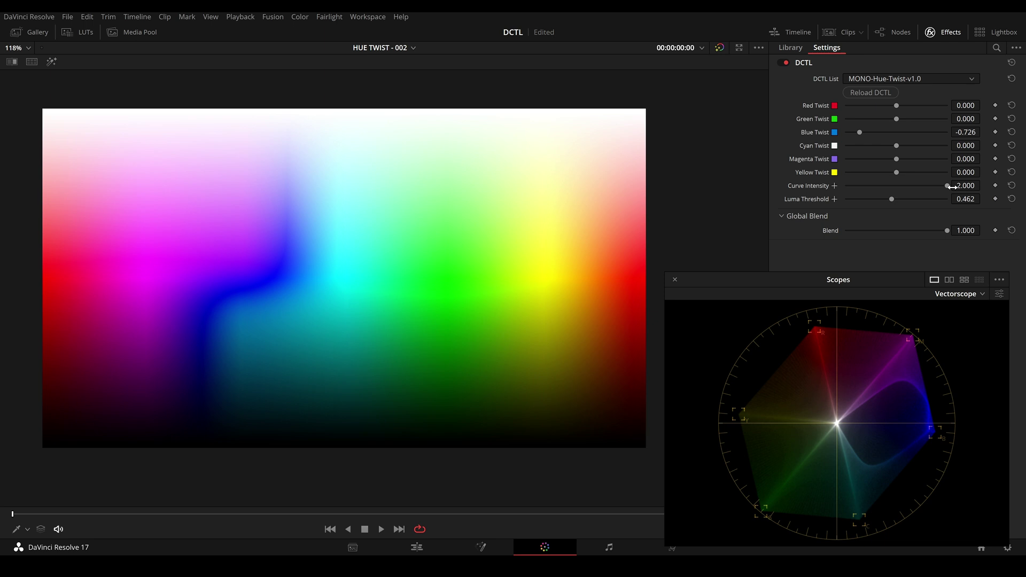
mouse_move(940, 193)
left_mouse_down()
mouse_move(839, 195)
mouse_move(911, 191)
mouse_move(887, 215)
mouse_move(838, 204)
mouse_move(963, 203)
mouse_move(849, 213)
mouse_move(981, 217)
mouse_move(849, 218)
mouse_move(954, 216)
mouse_move(878, 212)
left_mouse_up()
left_click_drag(859, 132, 894, 136)
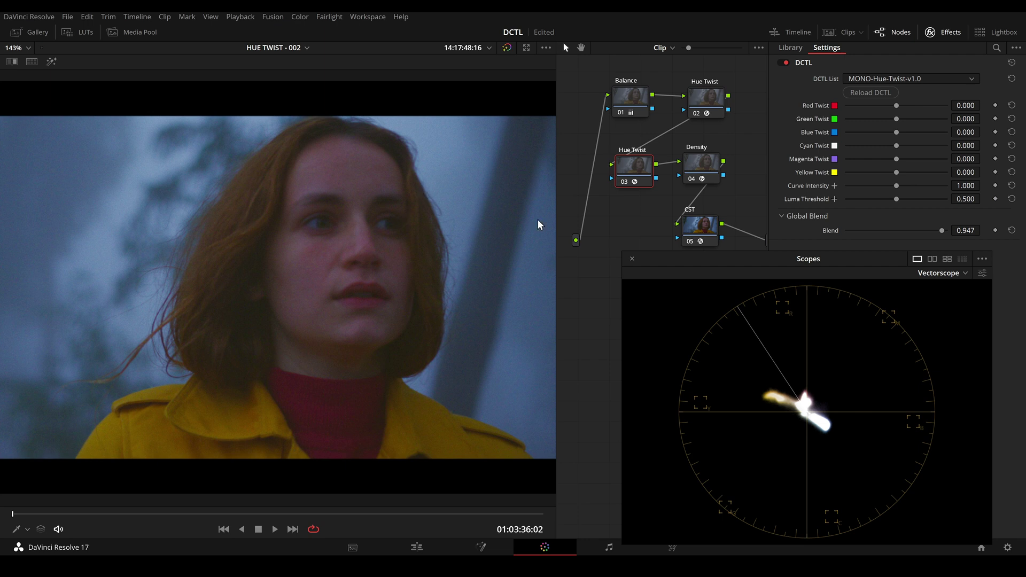
- Inspect the CST node's colour space settings, then select the Shift node for its Hue Shift DCTL
left_click(705, 228)
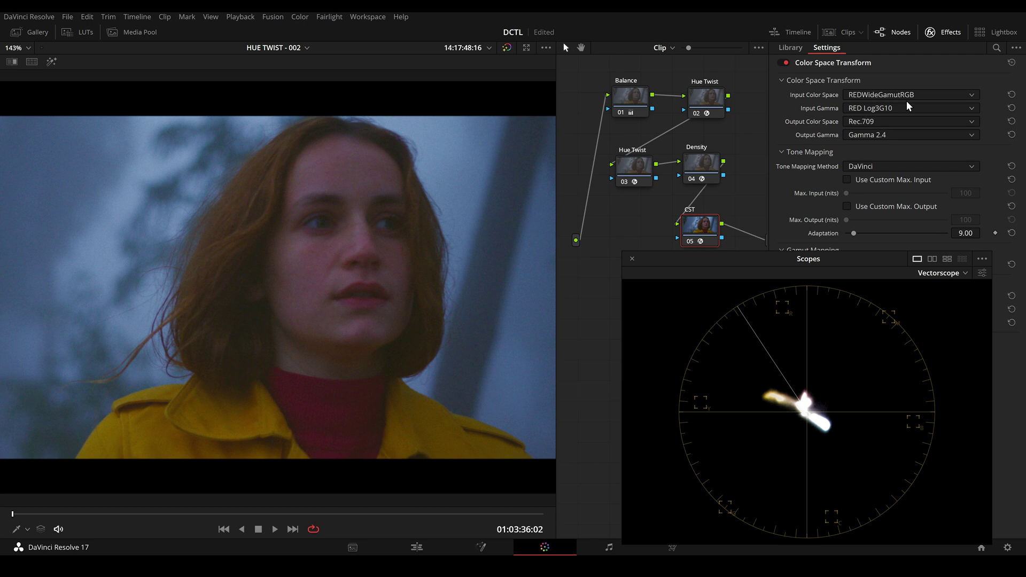
left_click(706, 98)
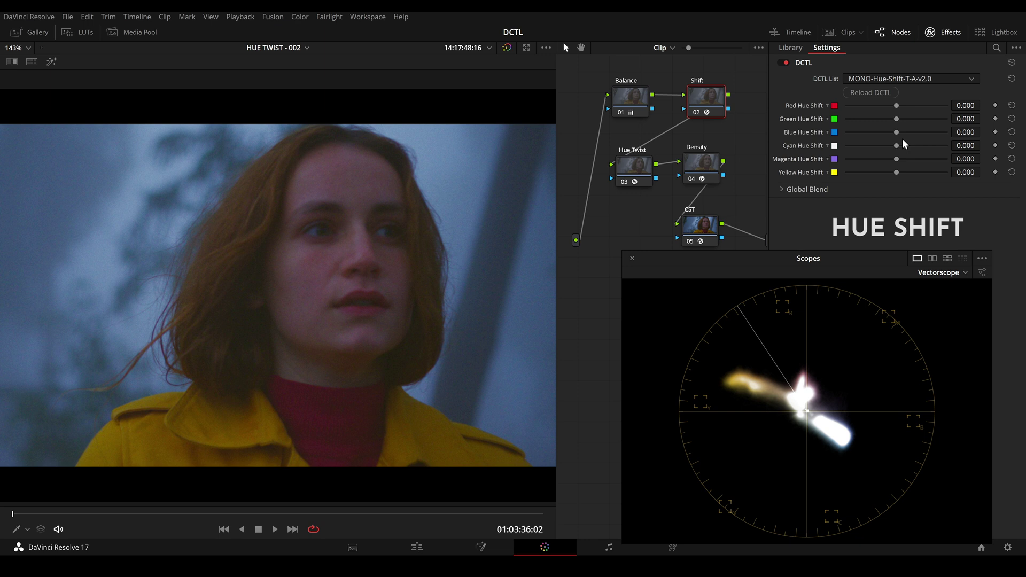
- Preview shifting the blue smoke toward purple with Blue Hue Shift, then reset it to 0.000
mouse_move(898, 133)
left_mouse_down()
mouse_move(937, 134)
mouse_move(874, 138)
left_mouse_up()
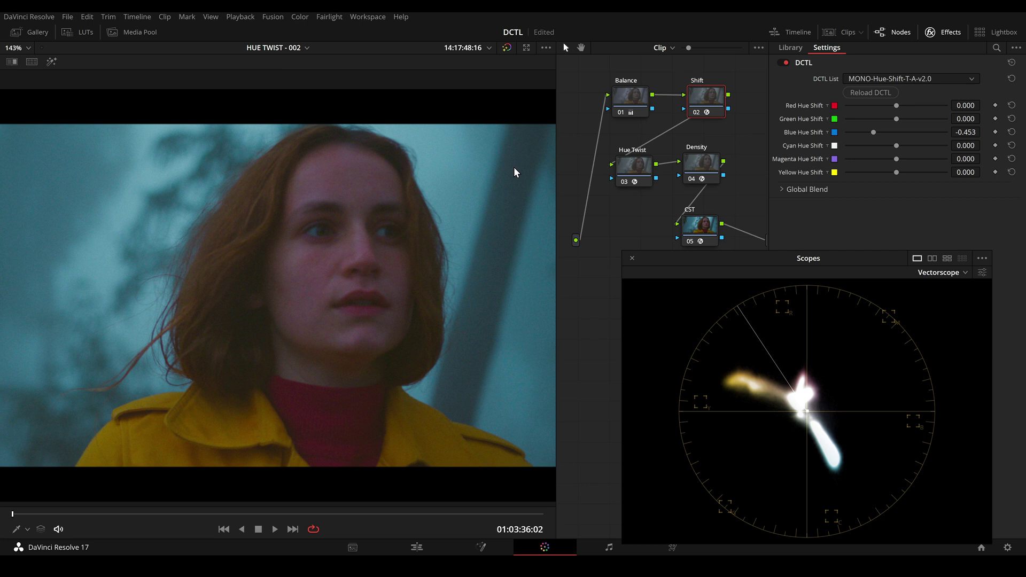
double_click(804, 130)
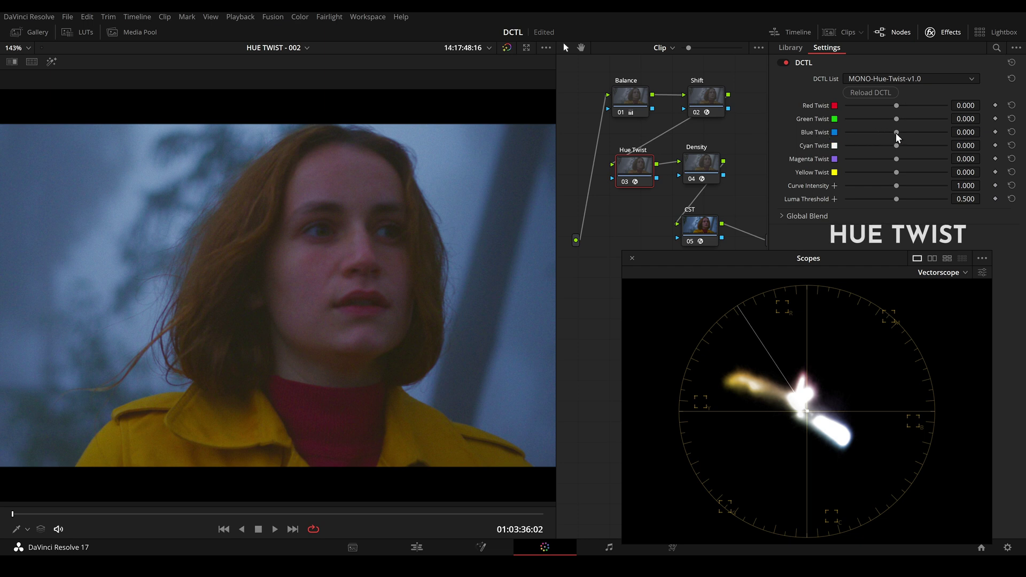
- Twist the smoke teal with Blue Twist near 1.0 and Curve Intensity near 2.0, keeping Blend at 1.000
left_click_drag(896, 132, 945, 132)
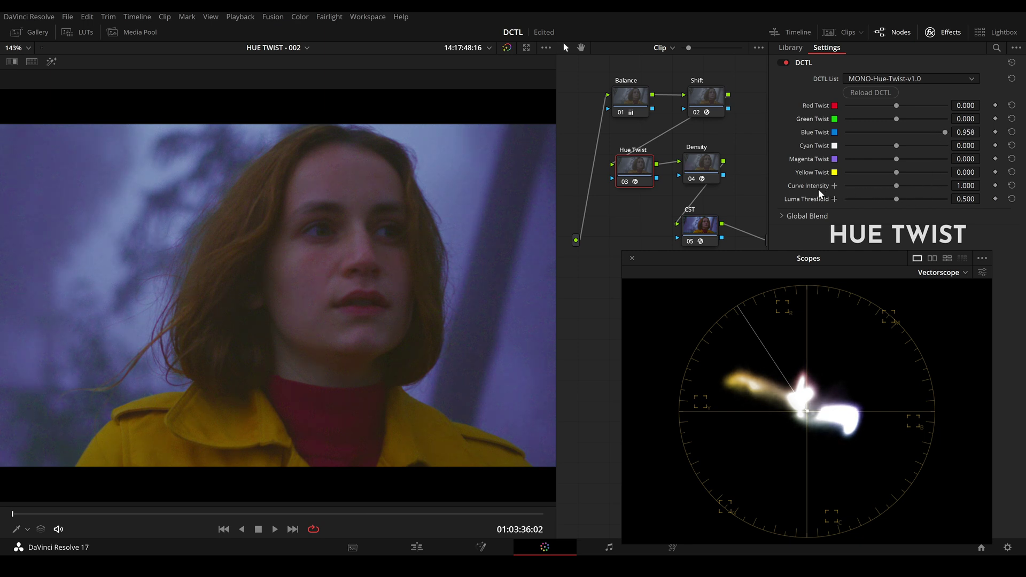
left_click_drag(896, 186, 870, 199)
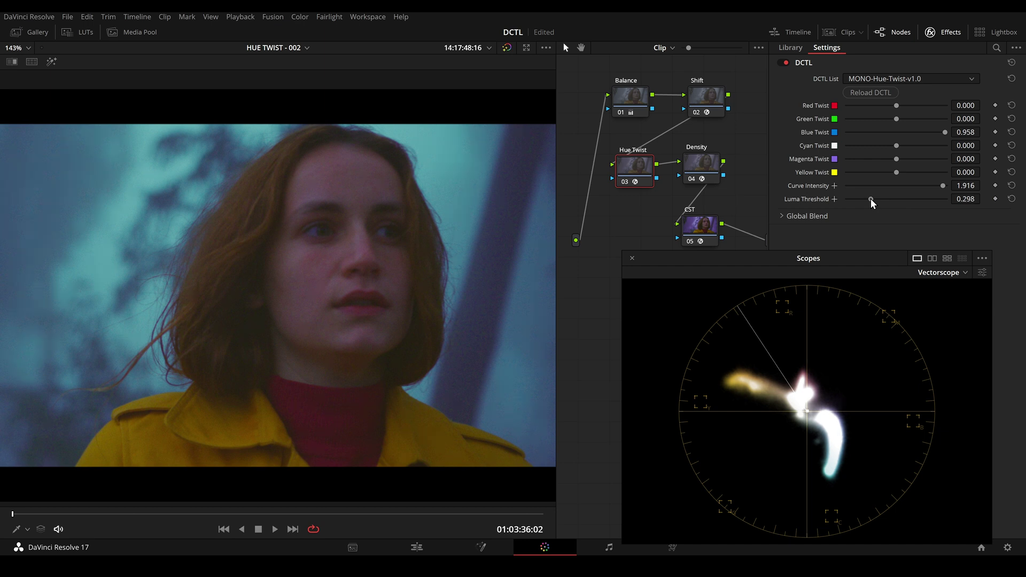
left_click(819, 218)
mouse_move(942, 230)
left_mouse_down()
mouse_move(951, 229)
mouse_move(858, 228)
mouse_move(935, 232)
mouse_move(909, 205)
mouse_move(983, 210)
left_mouse_up()
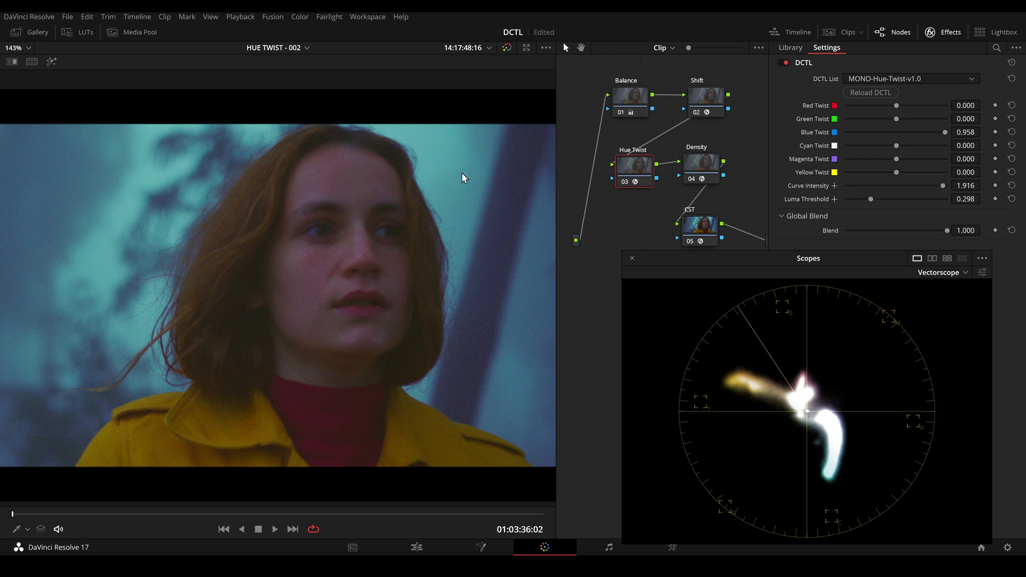
mouse_move(948, 229)
left_mouse_down()
mouse_move(841, 239)
mouse_move(977, 240)
left_mouse_up()
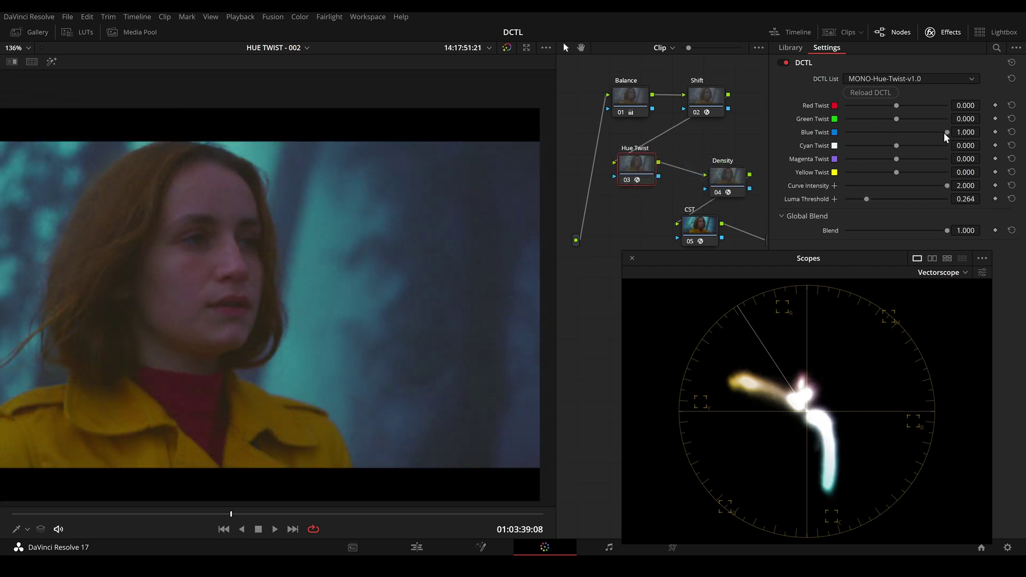
- Set Blue Twist to -1.000 and Luma Threshold to 0.298, zooming and panning to inspect the background
left_click_drag(948, 137, 846, 144)
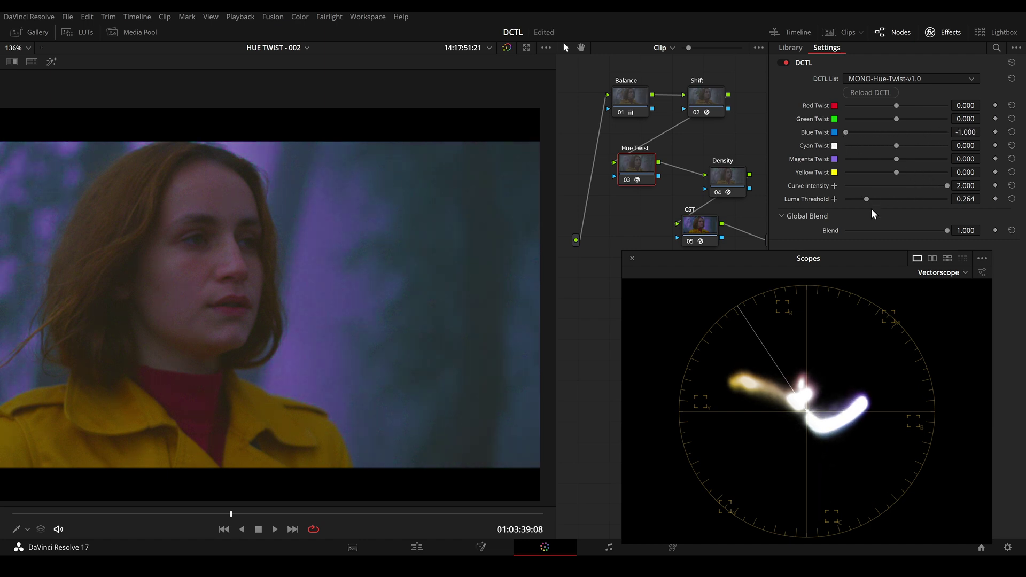
left_click_drag(867, 200, 873, 203)
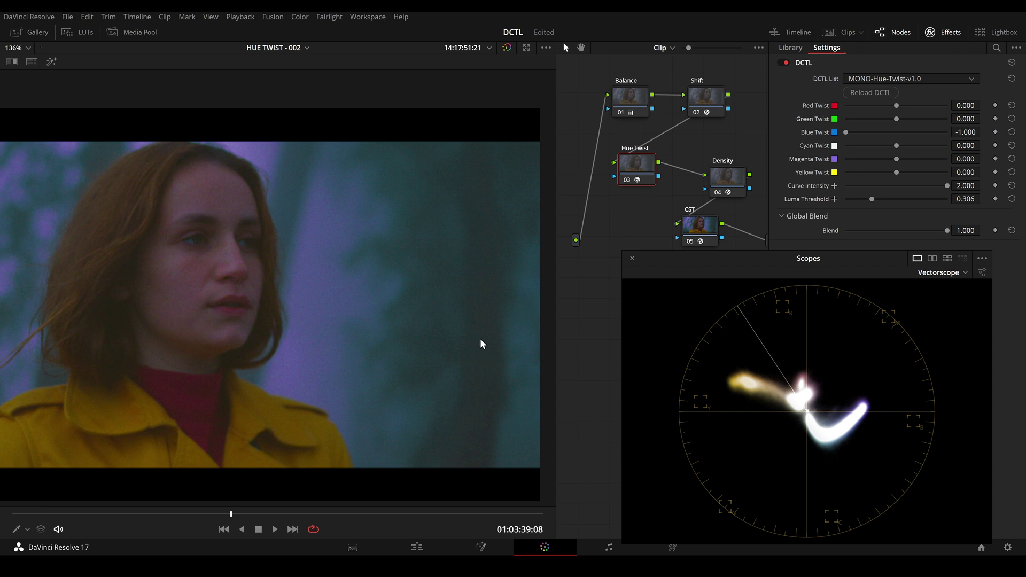
scroll(465, 329, "down", 2)
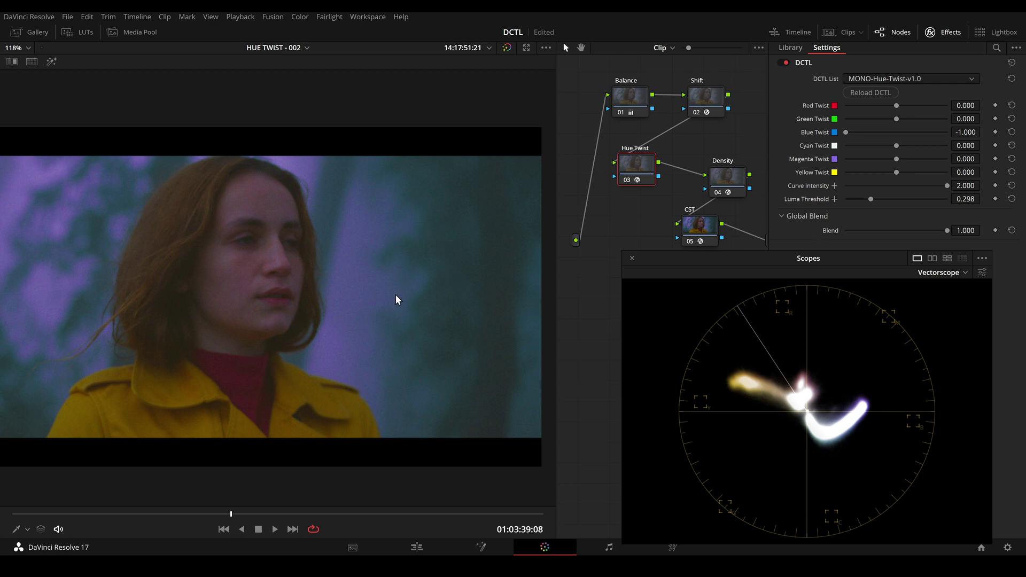
left_click_drag(425, 297, 467, 294)
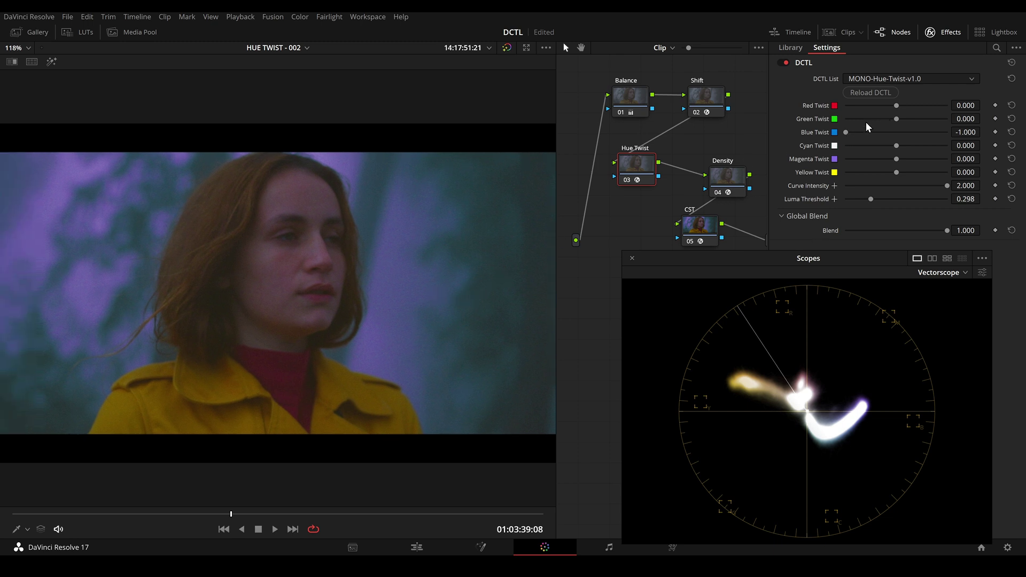
mouse_move(849, 135)
left_mouse_down()
mouse_move(911, 137)
mouse_move(841, 147)
left_mouse_up()
- Swing Blue Twist to 1.000 and back to -0.242, and nudge Luma Threshold to 0.327
left_click_drag(850, 134, 955, 137)
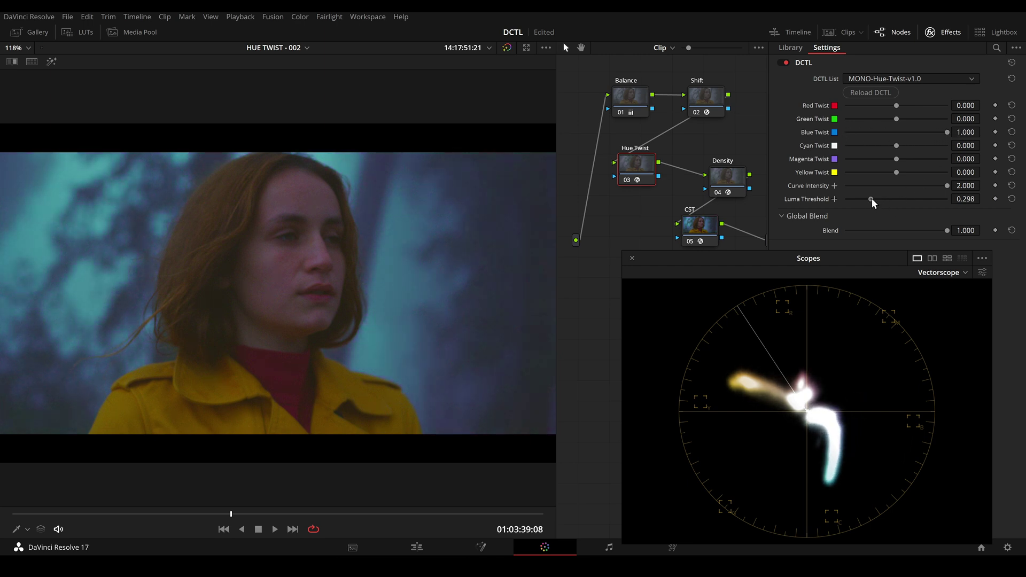
left_click_drag(872, 199, 875, 199)
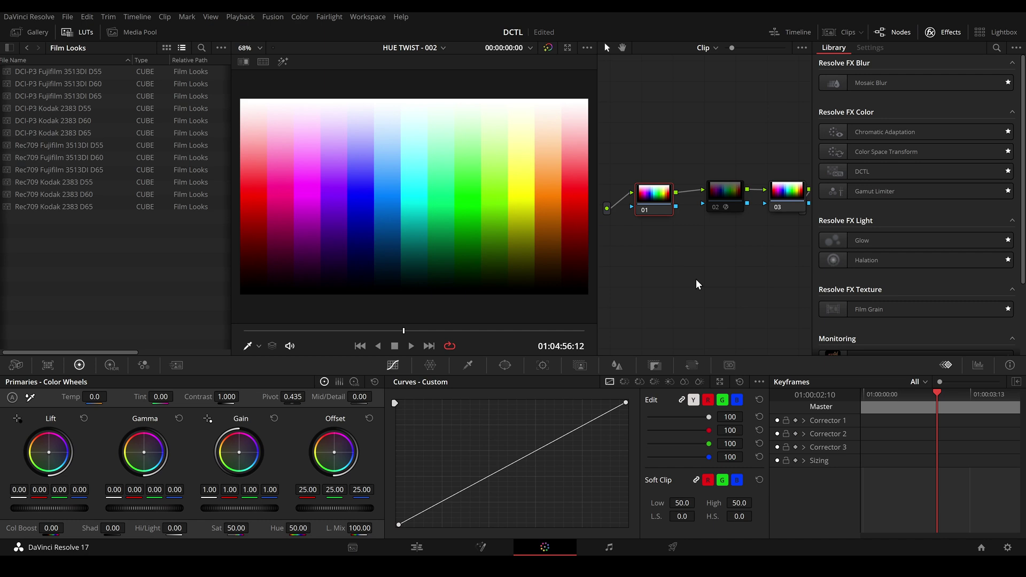
- Enable node 02's Cineon Film Log CST and drop the Rec709 Kodak 2383 D65 LUT onto node 03
left_click(723, 194)
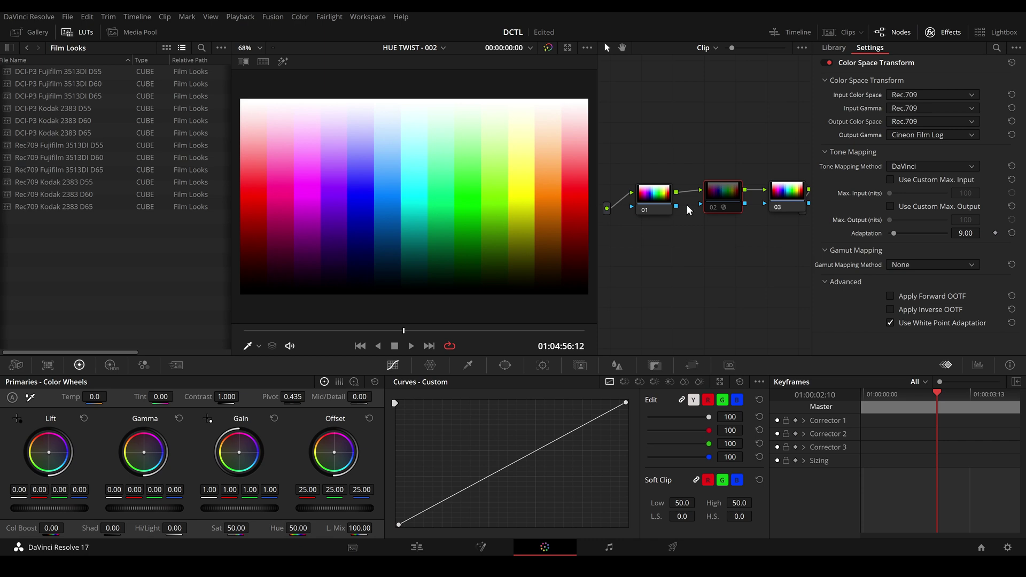
key("ctrl+d")
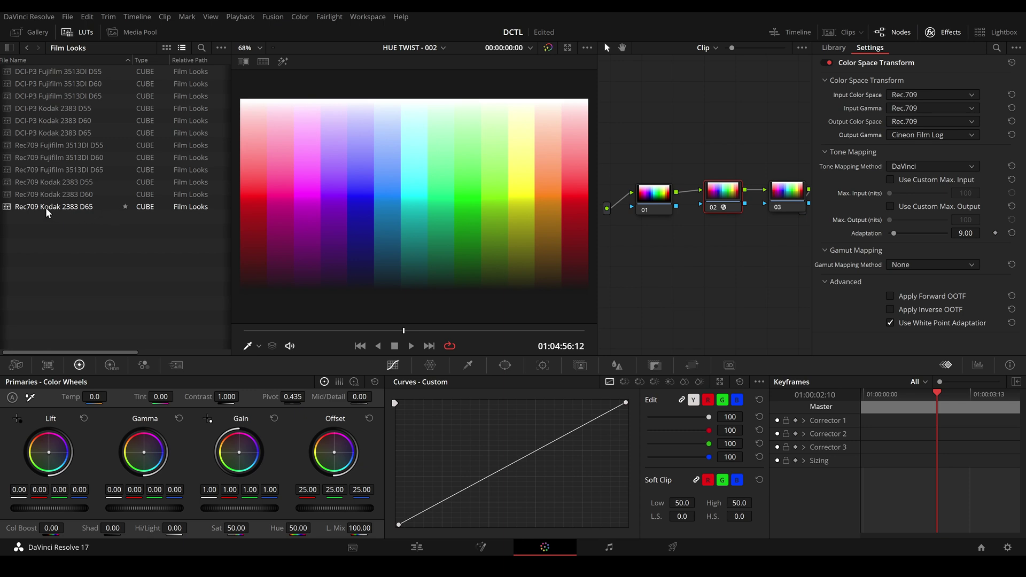
left_click_drag(50, 211, 790, 196)
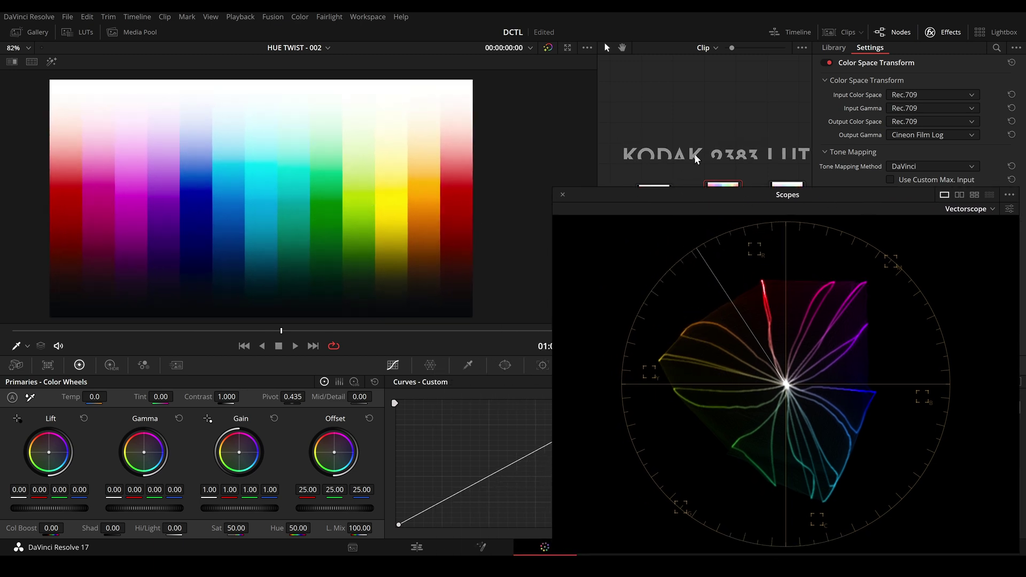
- Select the Kodak LUT node 03 to show the chart's hue spread on the vectorscope
left_click(751, 138)
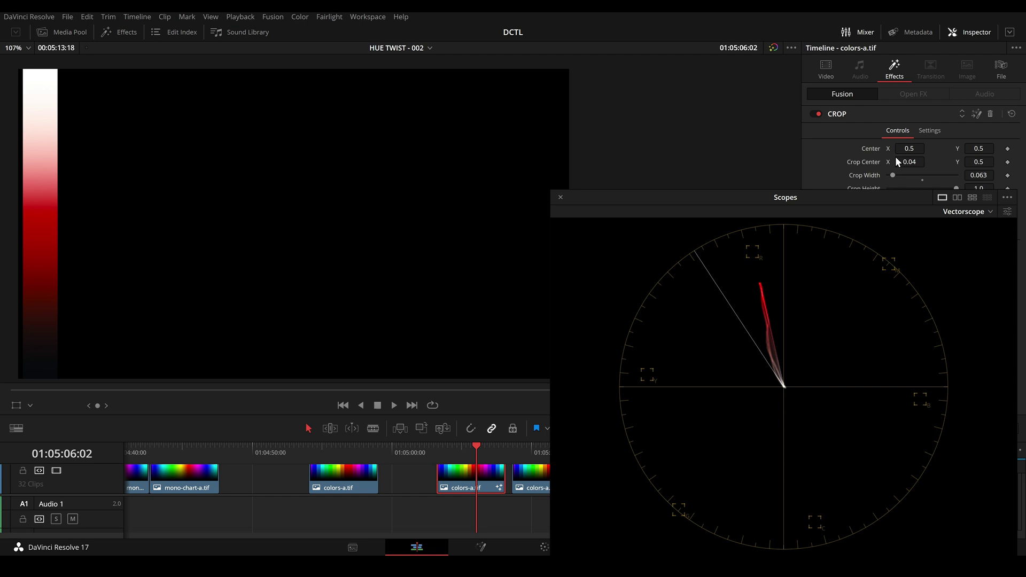
- Slide the crop onto the chart's blue column (Center X 0.368) and re-enable node 02
left_click_drag(909, 161, 1025, 161)
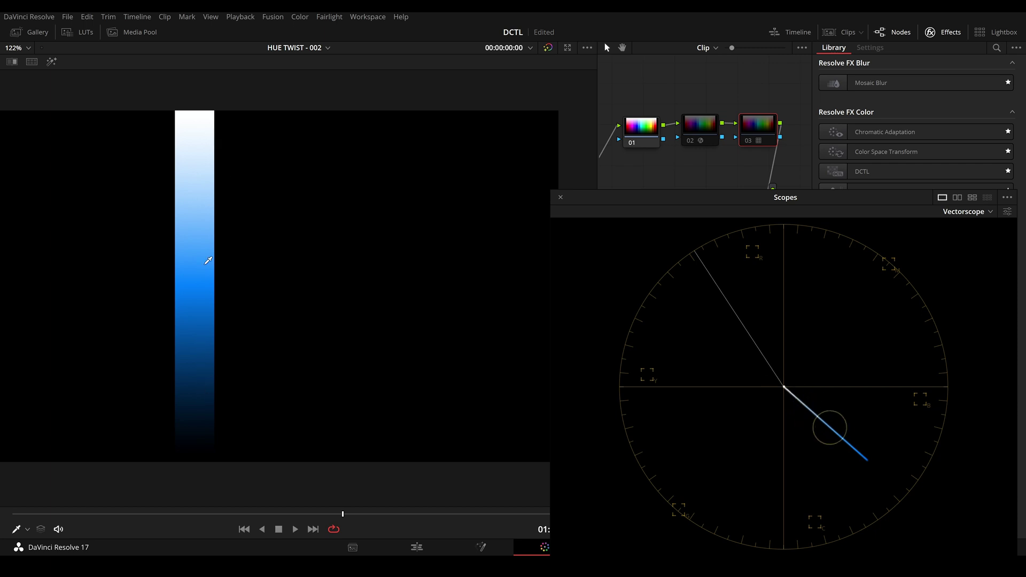
key("ctrl+d")
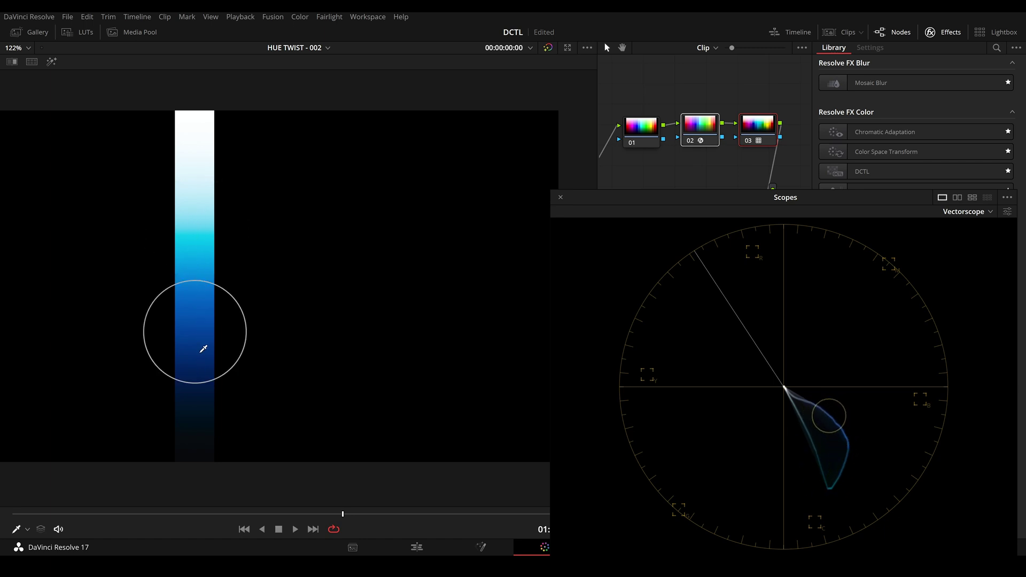
- Bypass and re-enable nodes 02–03 to compare, then bring up the Hue Twist DCTL settings
left_click_drag(696, 95, 761, 157)
key("ctrl+d")
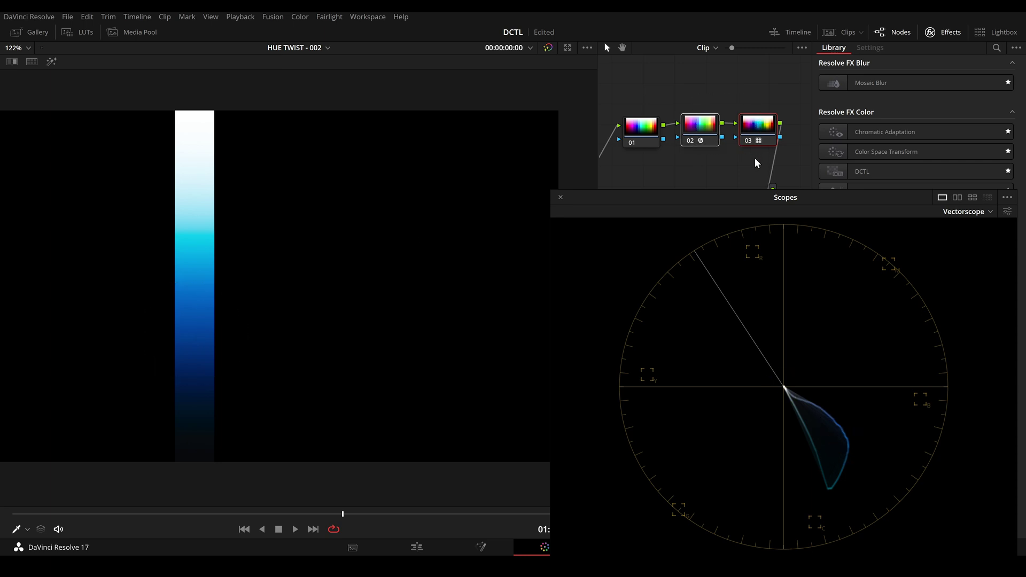
key("ctrl+d")
left_click(726, 171)
key("ctrl+z")
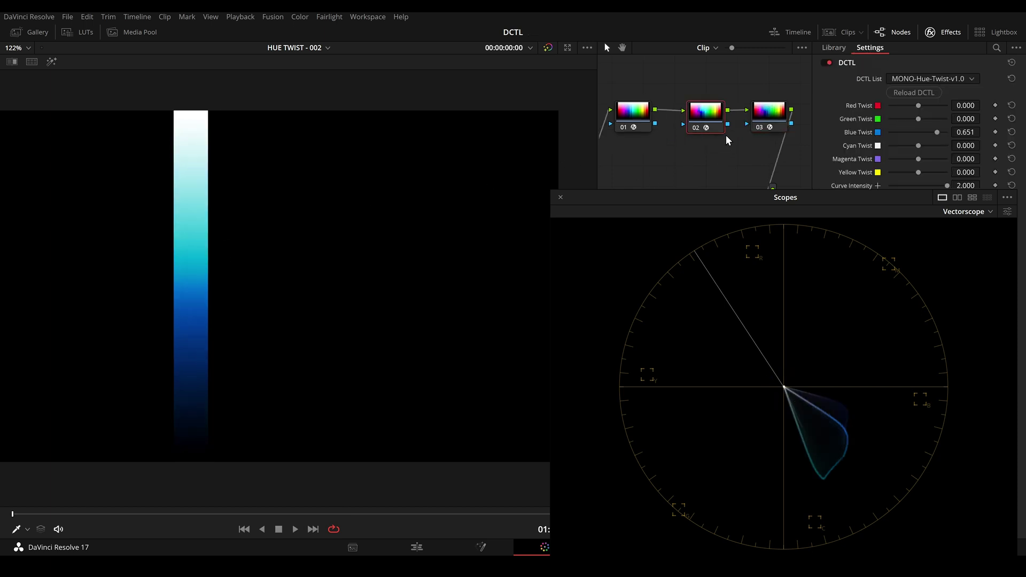
- On node 01, move Blue Hue Shift to 0 and back to about -0.345, then select the Hue Twist node
key("ctrl+z")
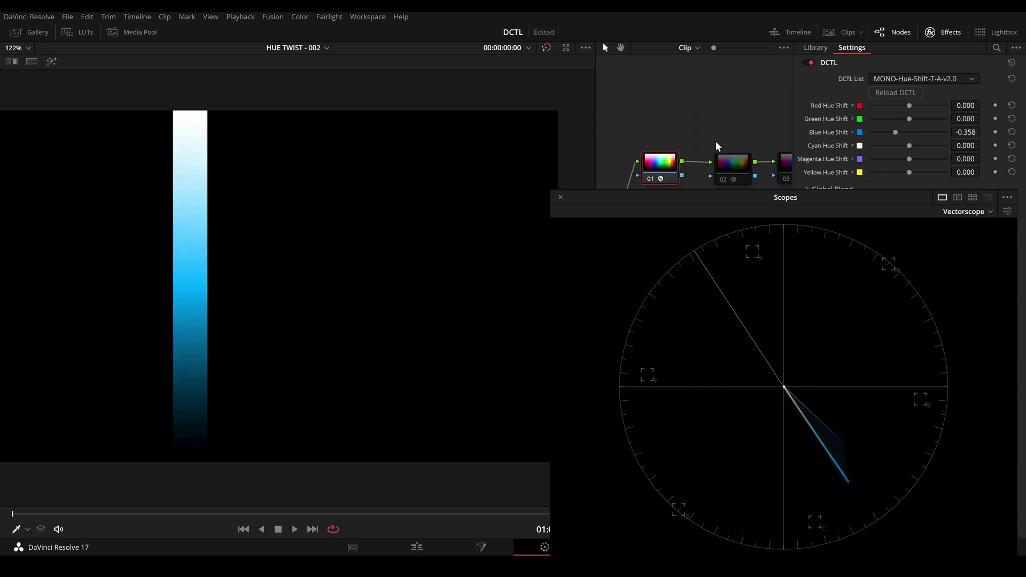
left_click_drag(763, 202, 743, 210)
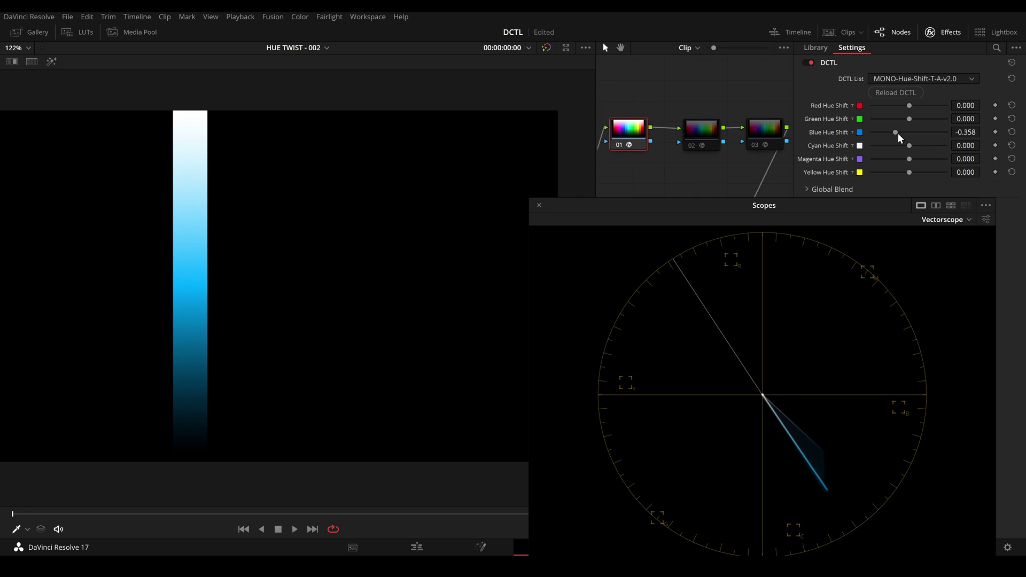
left_click_drag(898, 137, 910, 136)
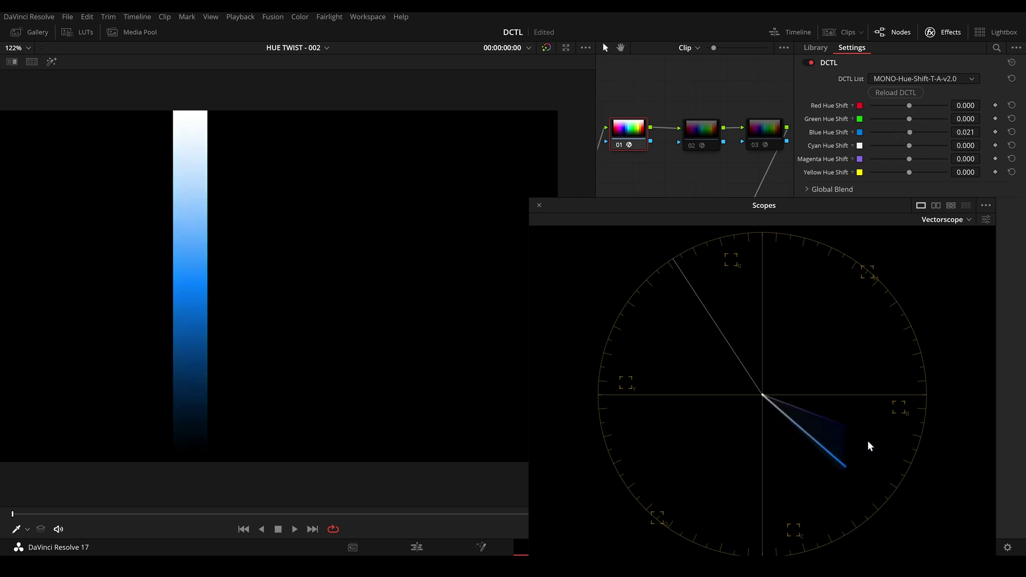
left_click_drag(909, 132, 896, 132)
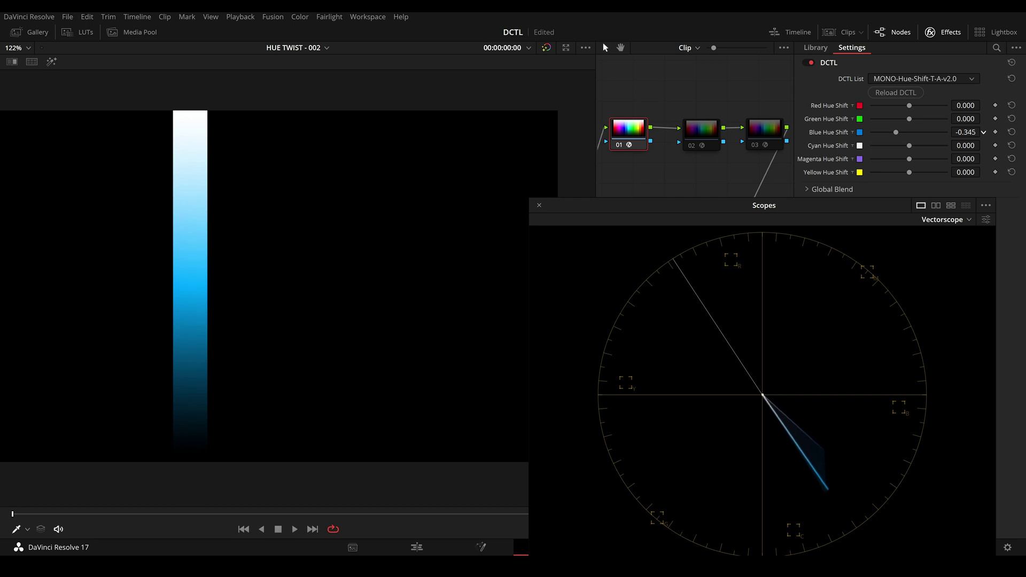
left_click(696, 134)
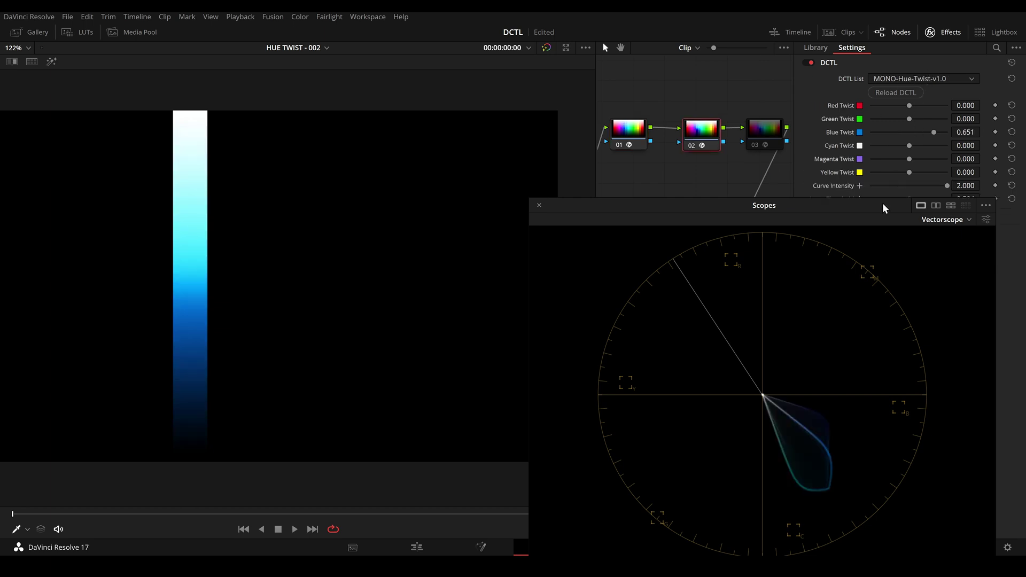
- Reset the Hue Twist, then set Blue Twist 1.000 and Curve Intensity about 1.76, and nudge Luma Threshold up
left_click_drag(886, 208, 881, 225)
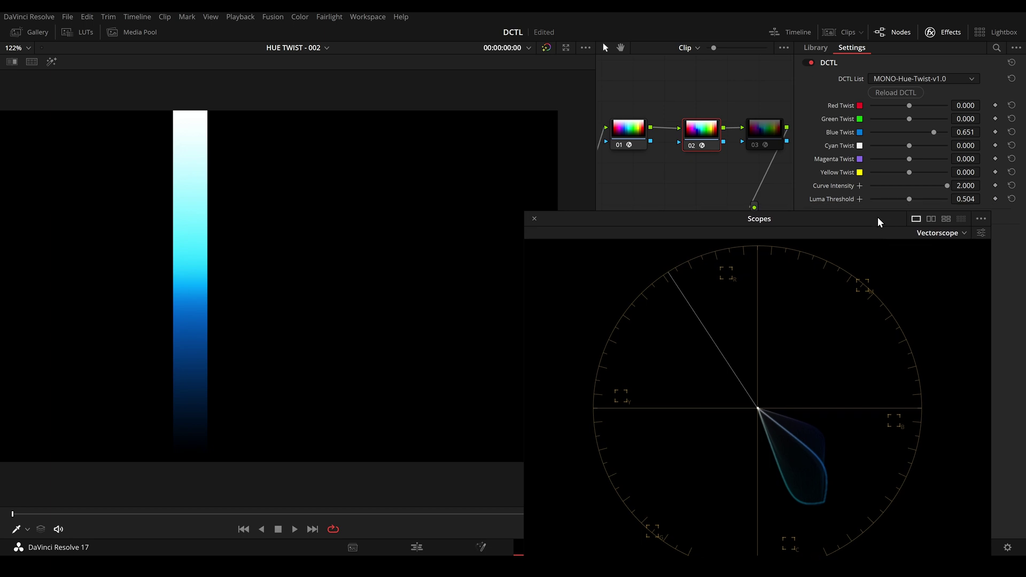
double_click(849, 186)
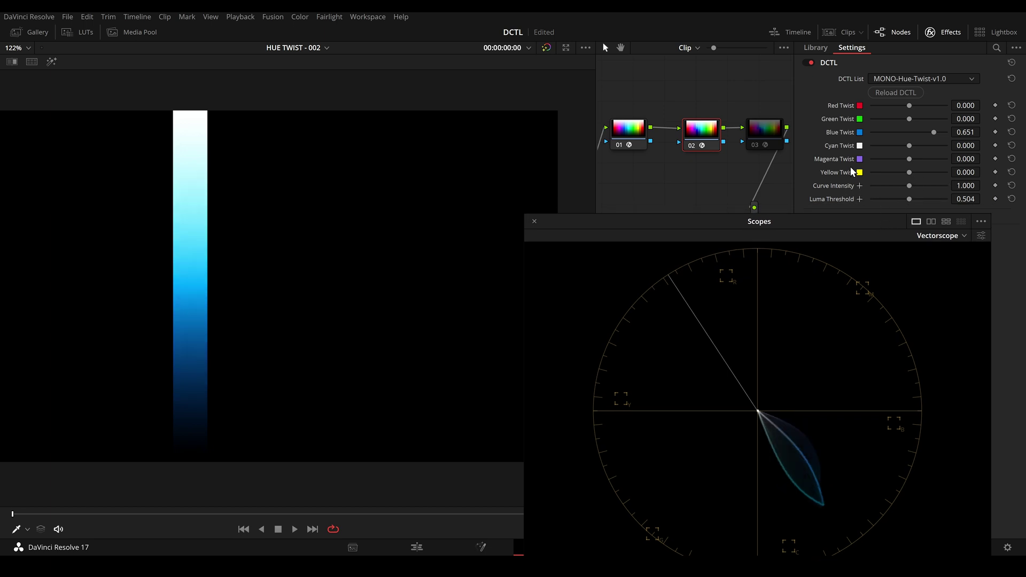
double_click(848, 136)
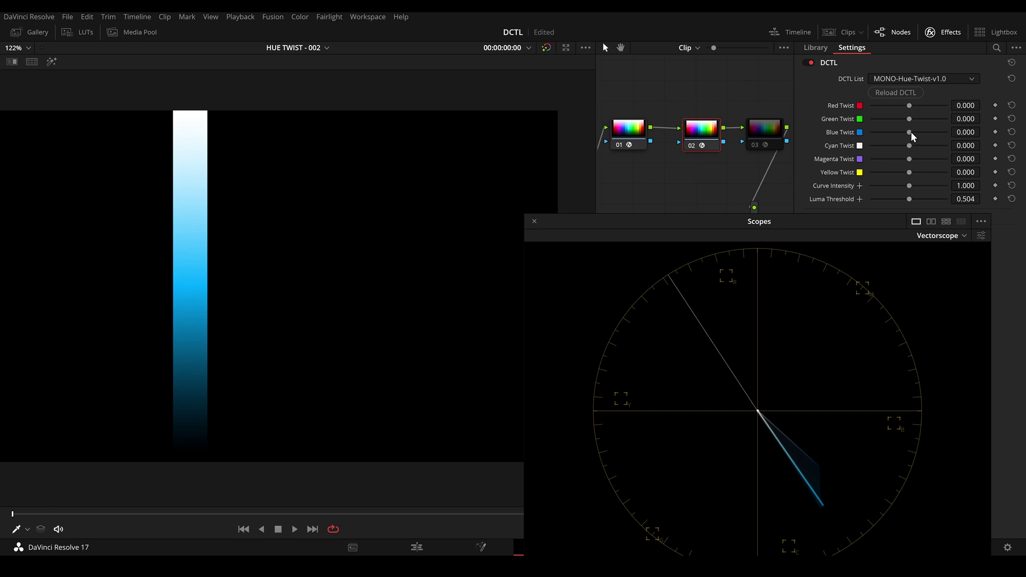
left_click_drag(912, 137, 957, 136)
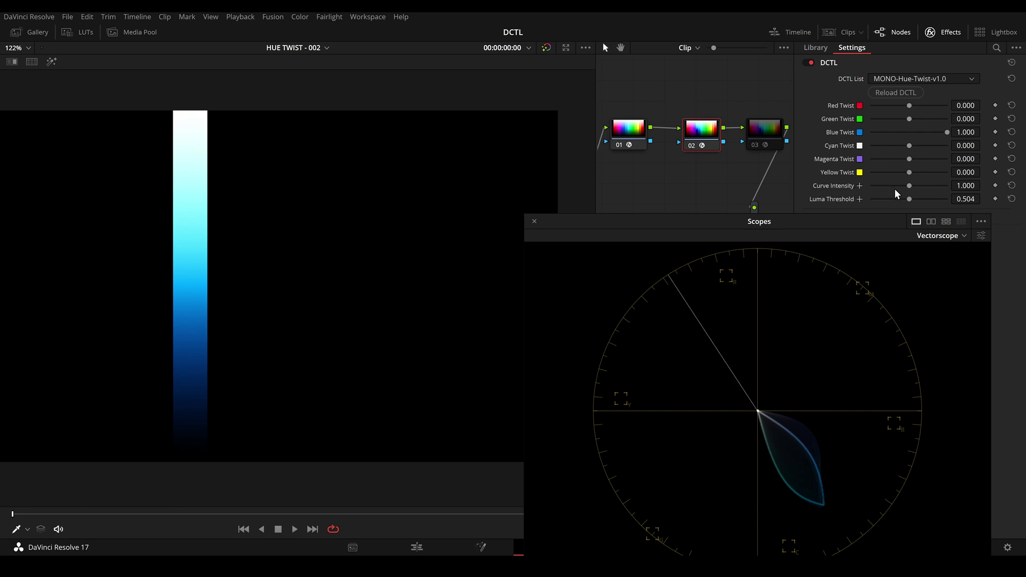
left_click_drag(911, 191, 940, 193)
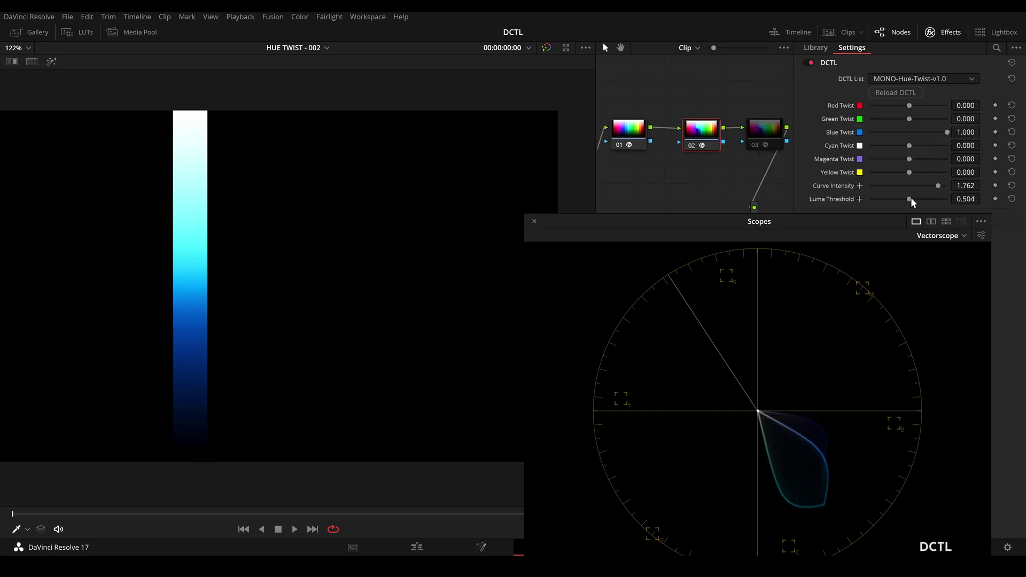
left_click_drag(911, 204, 907, 207)
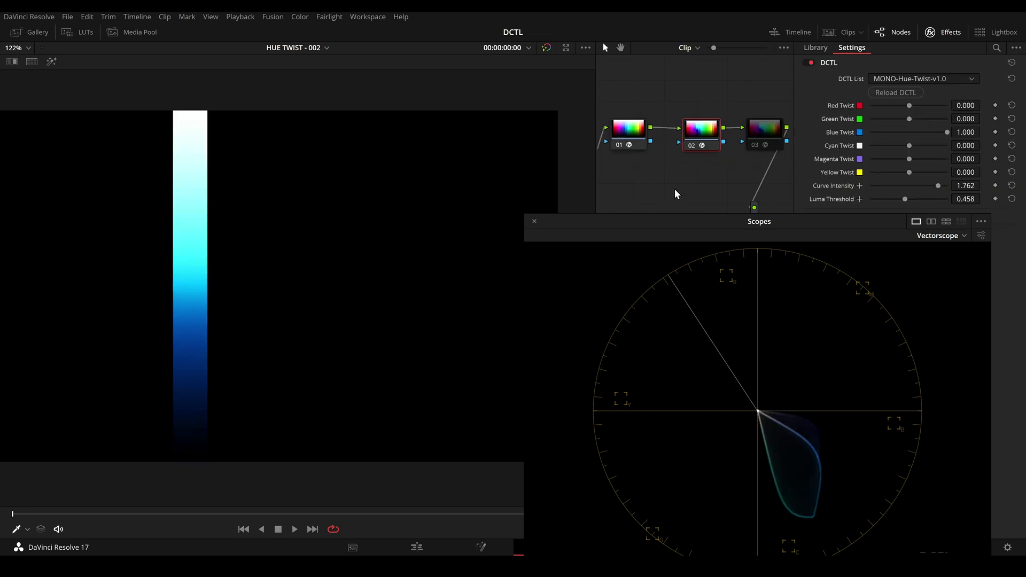
- Reload the Density DCTL on node 03 and lower Cyan Density to 0.224
left_click(766, 133)
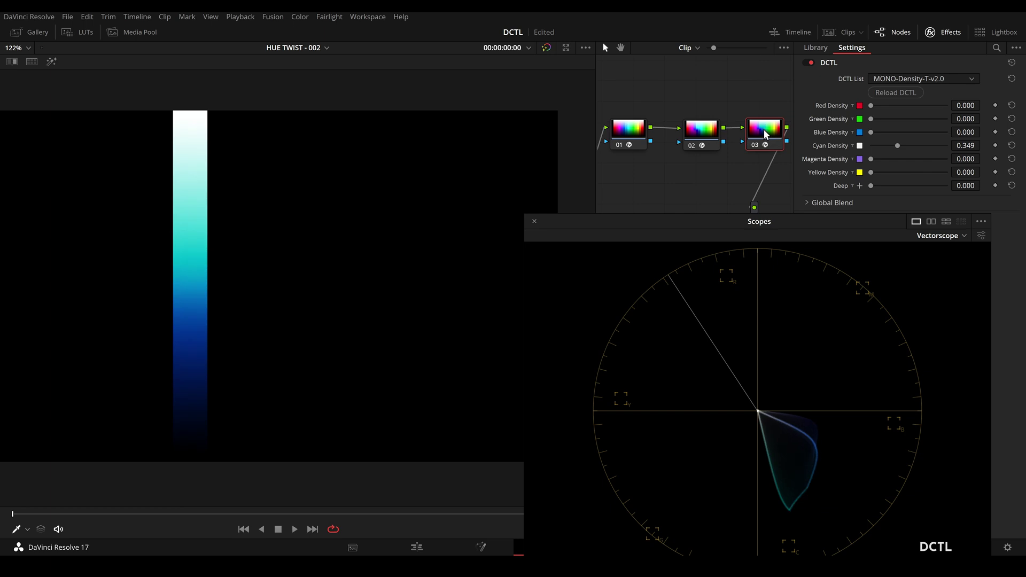
left_click(917, 93)
mouse_move(898, 150)
left_mouse_down()
mouse_move(872, 152)
mouse_move(902, 151)
left_mouse_up()
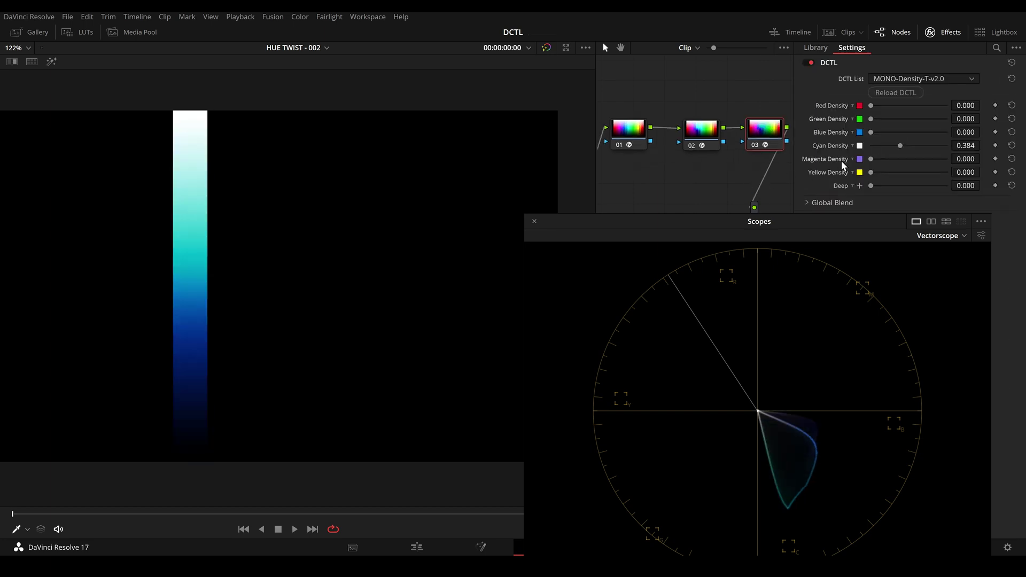
left_click_drag(898, 152, 888, 151)
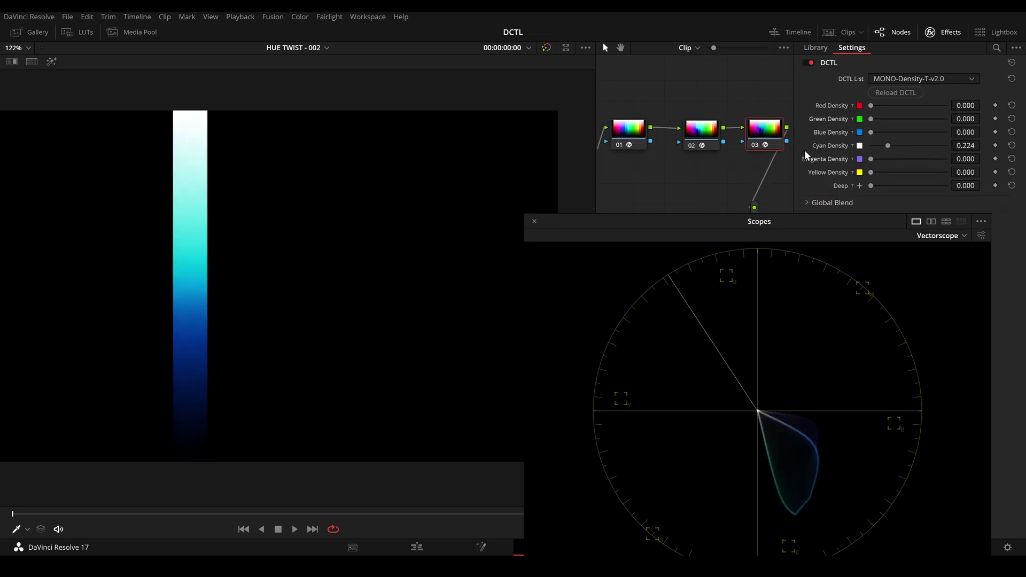
left_click(702, 134)
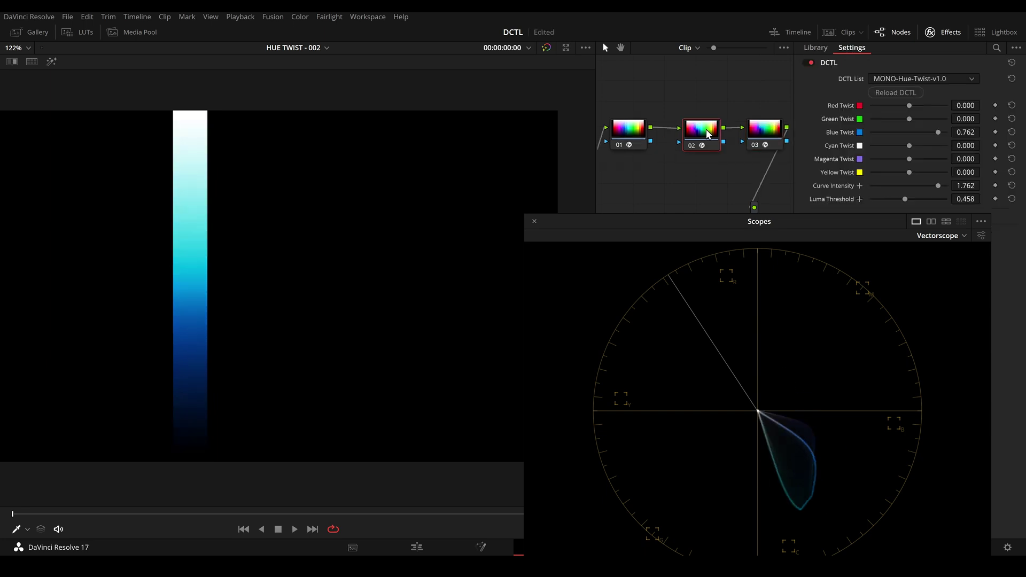
- Bypass and re-enable the Hue Twist node 02 to compare the blue strip
key("ctrl+d")
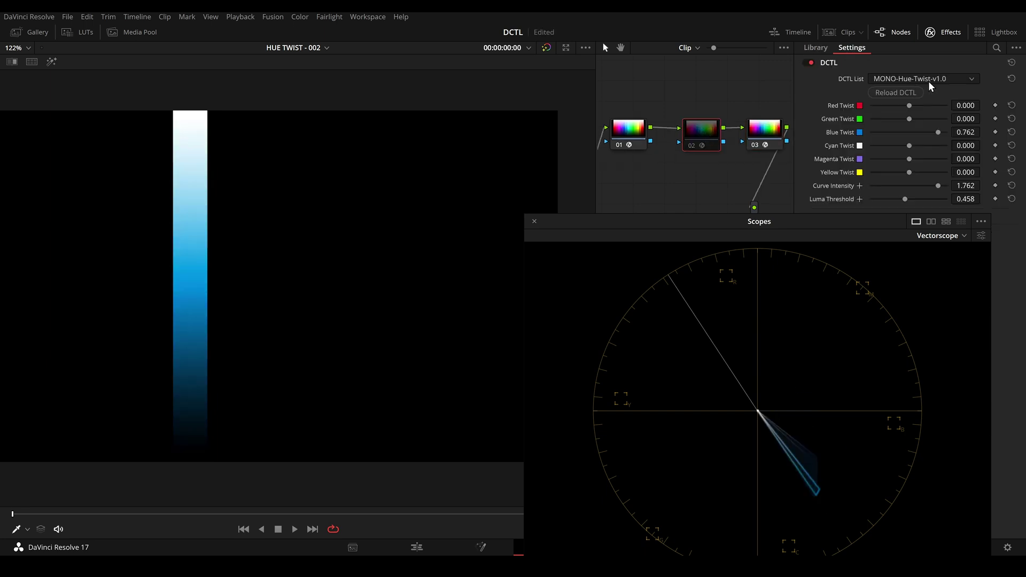
left_click_drag(706, 143, 701, 141)
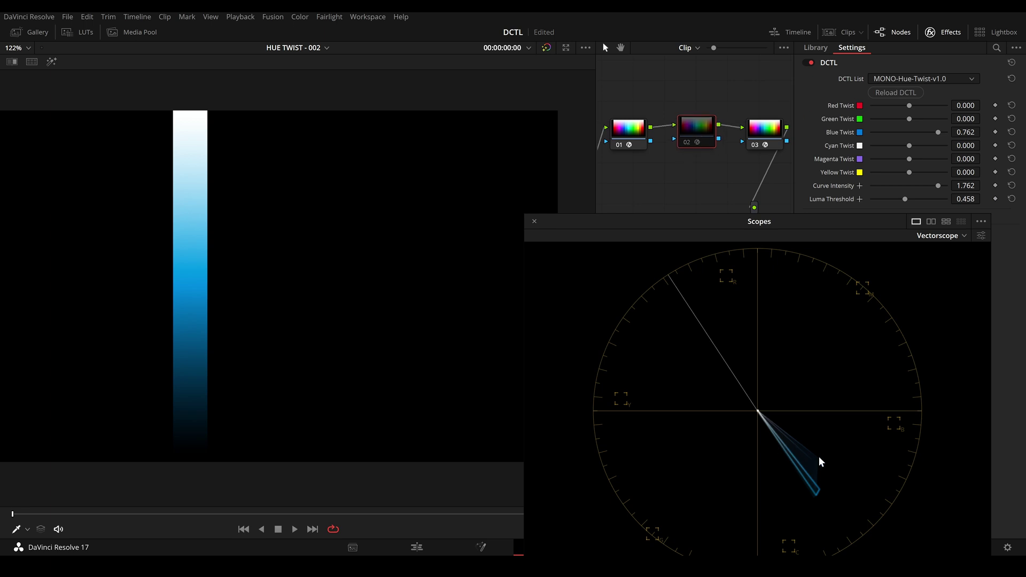
key("ctrl+d")
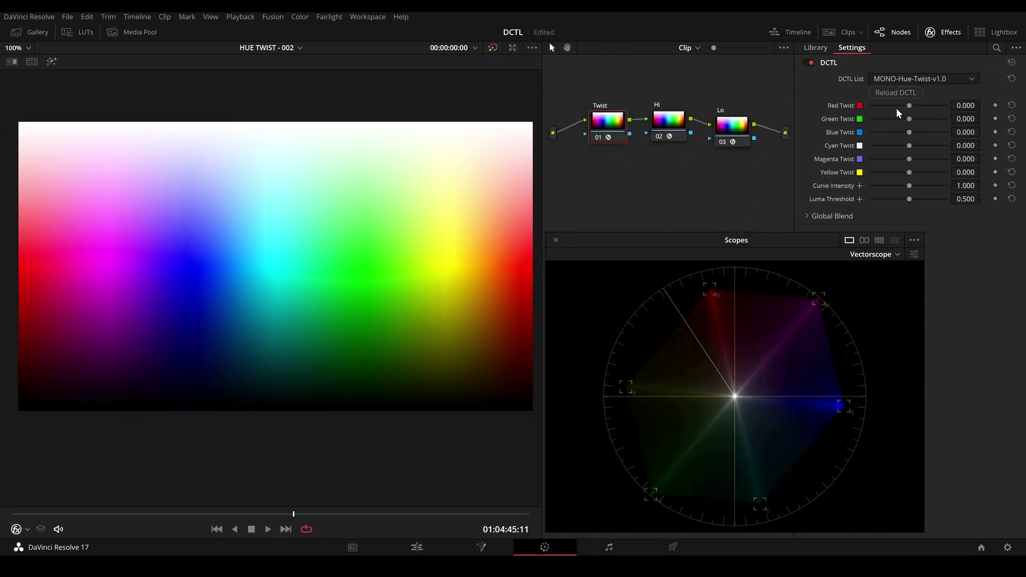
- Twist the blues to -1.000, then try Blue Hi extremes and stronger Curve Intensity on the Hi node; save
left_click_drag(909, 133, 871, 137)
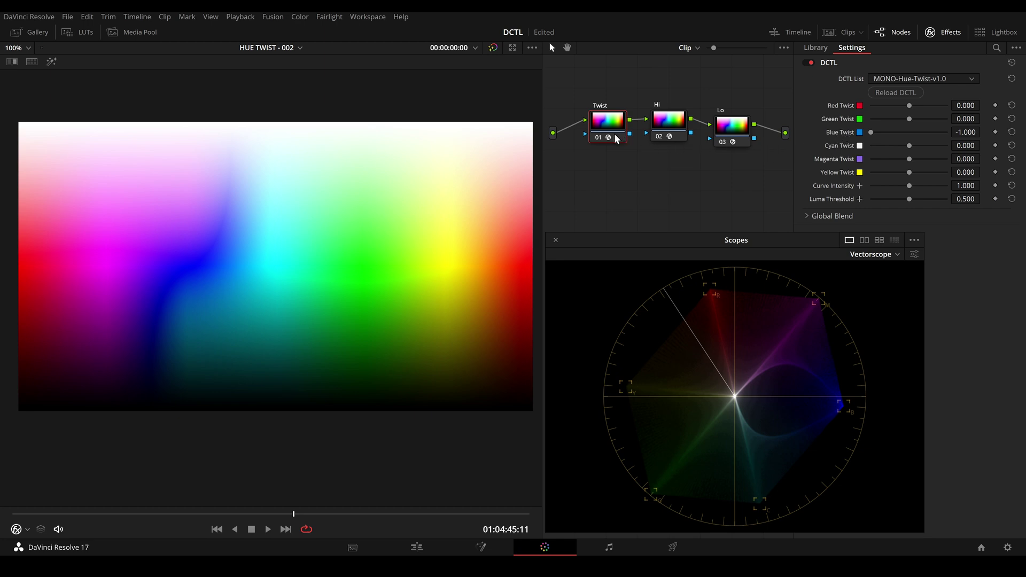
left_click_drag(675, 126, 678, 131)
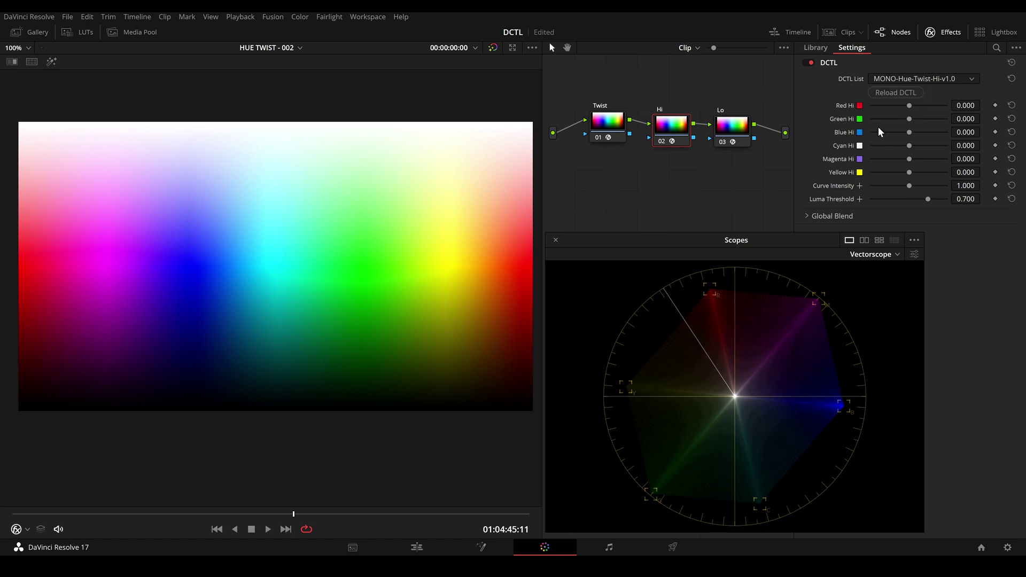
left_click_drag(907, 134, 947, 145)
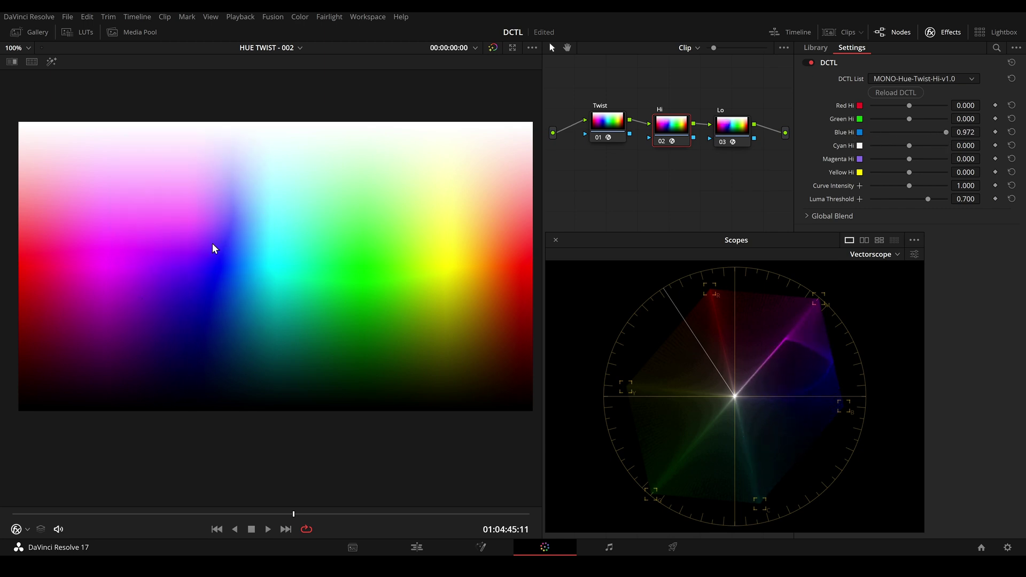
left_click_drag(250, 283, 274, 299)
scroll(254, 286, "up", 1)
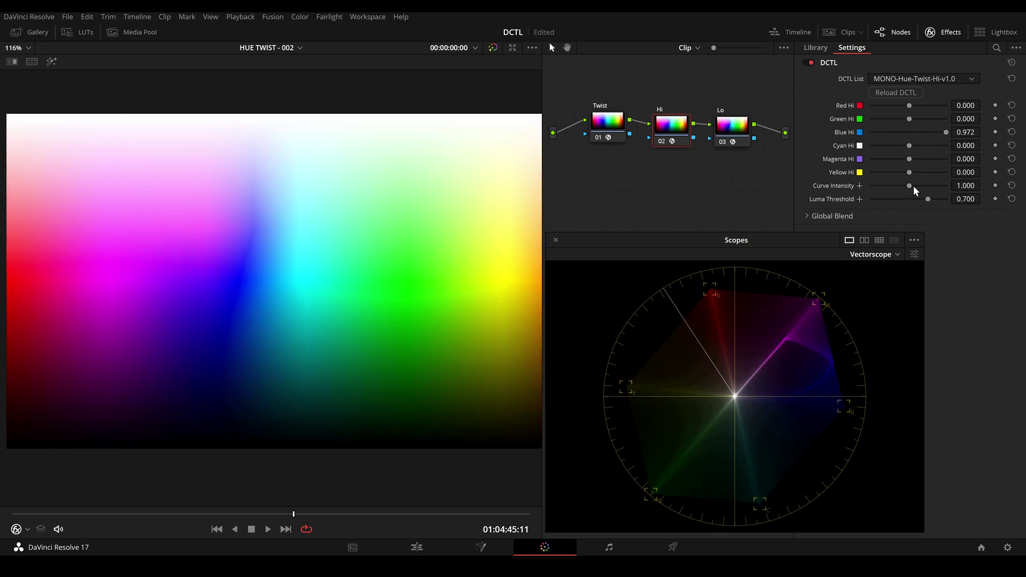
left_click_drag(911, 187, 932, 186)
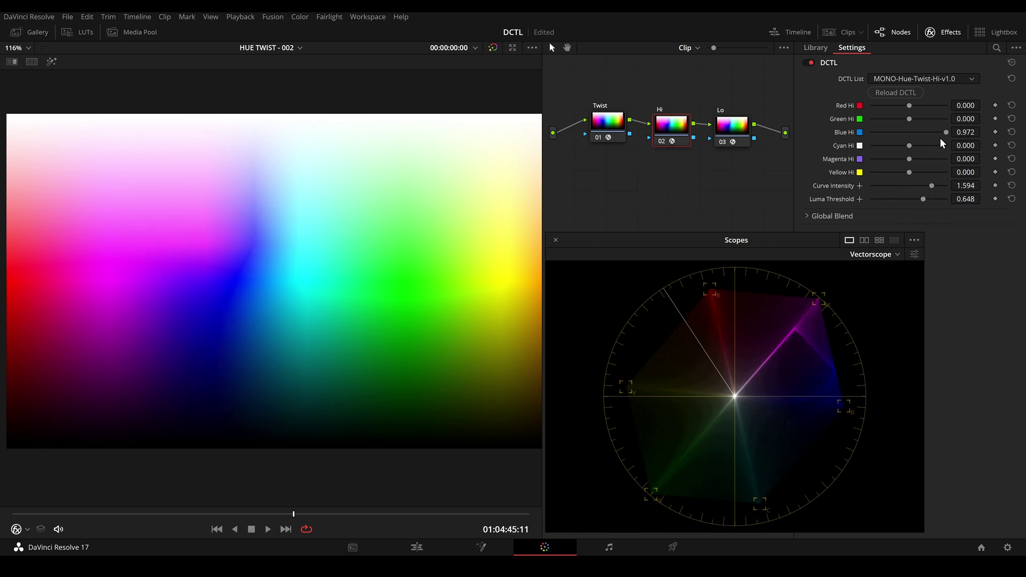
left_click_drag(942, 143, 861, 155)
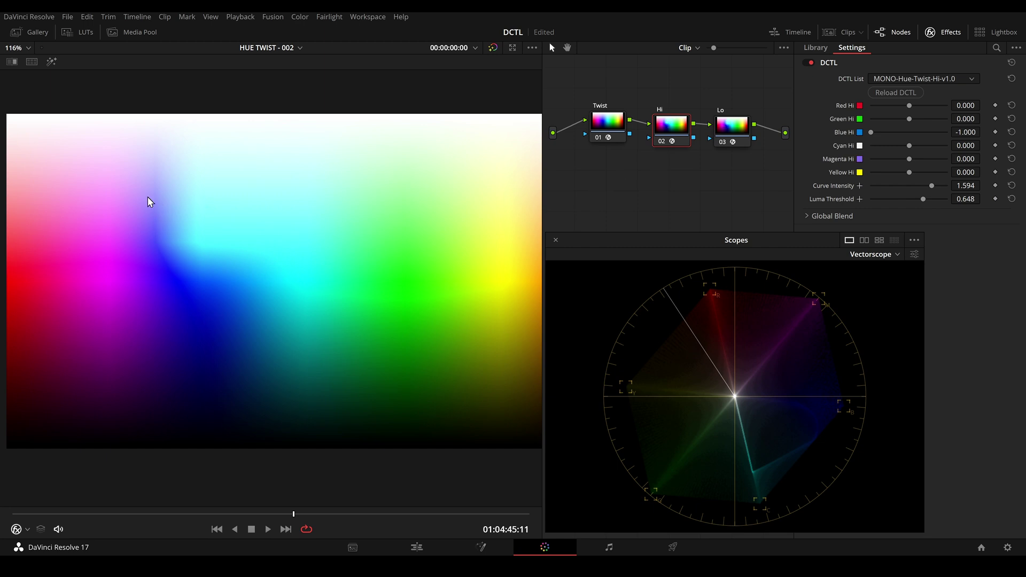
key("ctrl+s")
- Set Blue Hi 1.000, Curve Intensity 0.112 and Luma Threshold 0.900, comparing against Blue Hi -1.000
left_click_drag(875, 135, 950, 138)
left_click_drag(932, 185, 954, 205)
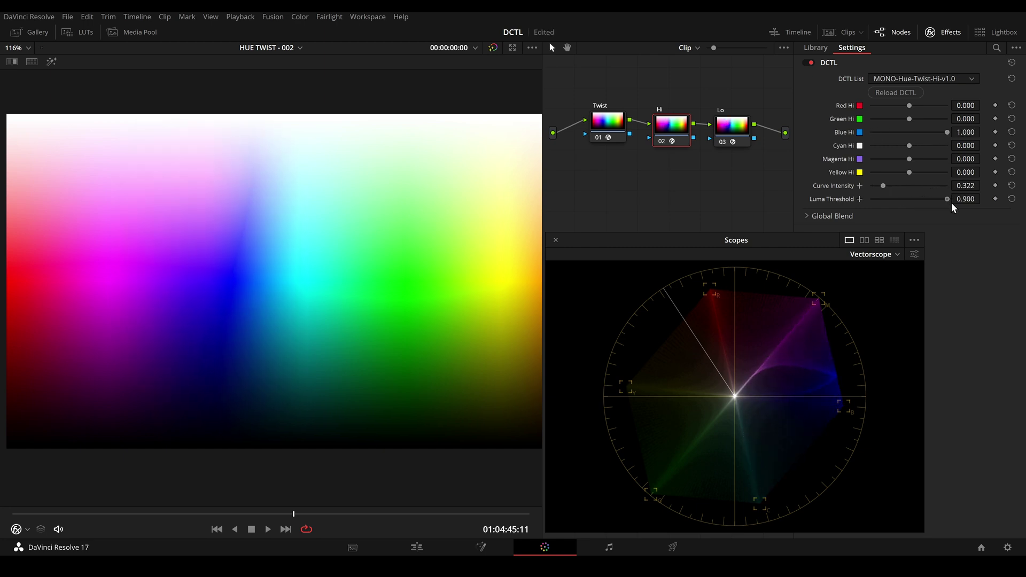
left_click_drag(884, 185, 875, 186)
left_click_drag(946, 133, 868, 134)
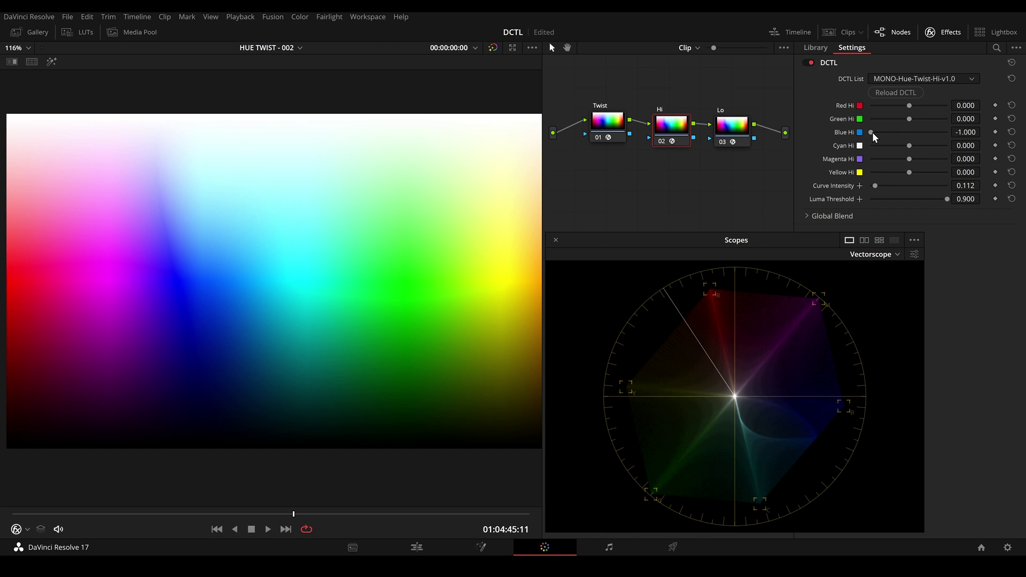
left_click_drag(873, 134, 960, 148)
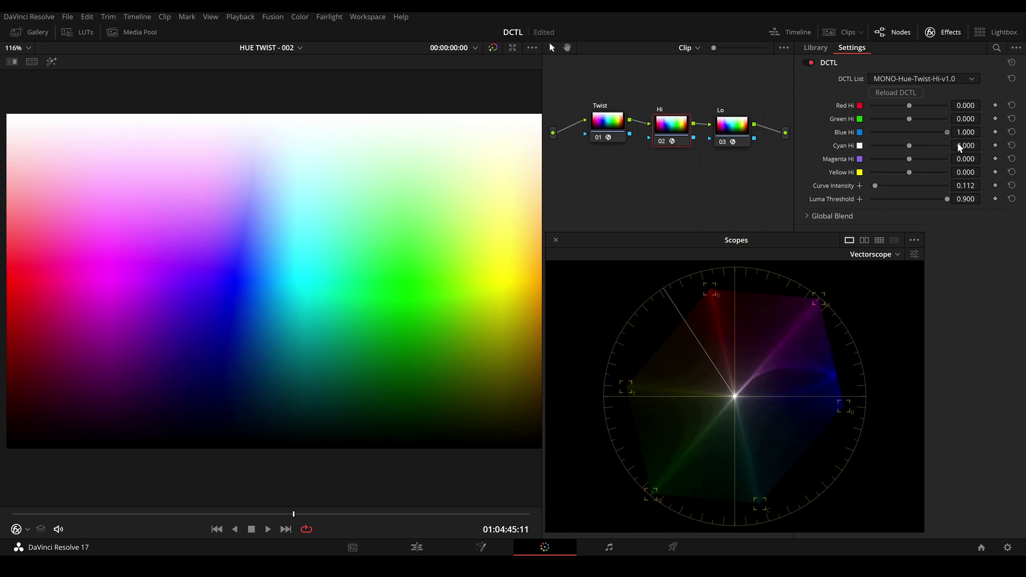
- On the Lo node, push Blue Lo to -1.000 and adjust its Curve Intensity and Luma Threshold
left_click(741, 146)
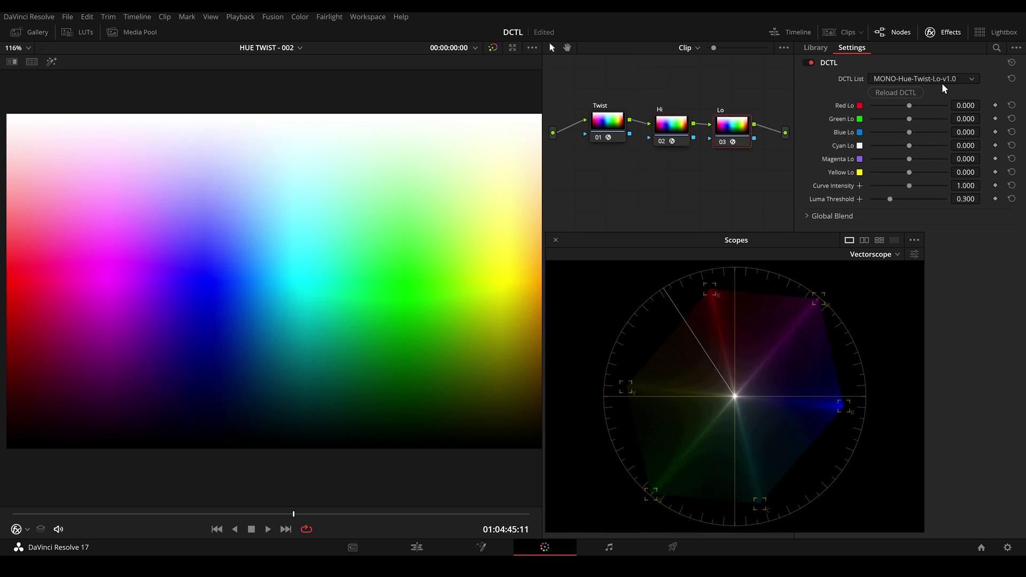
left_click_drag(910, 134, 862, 152)
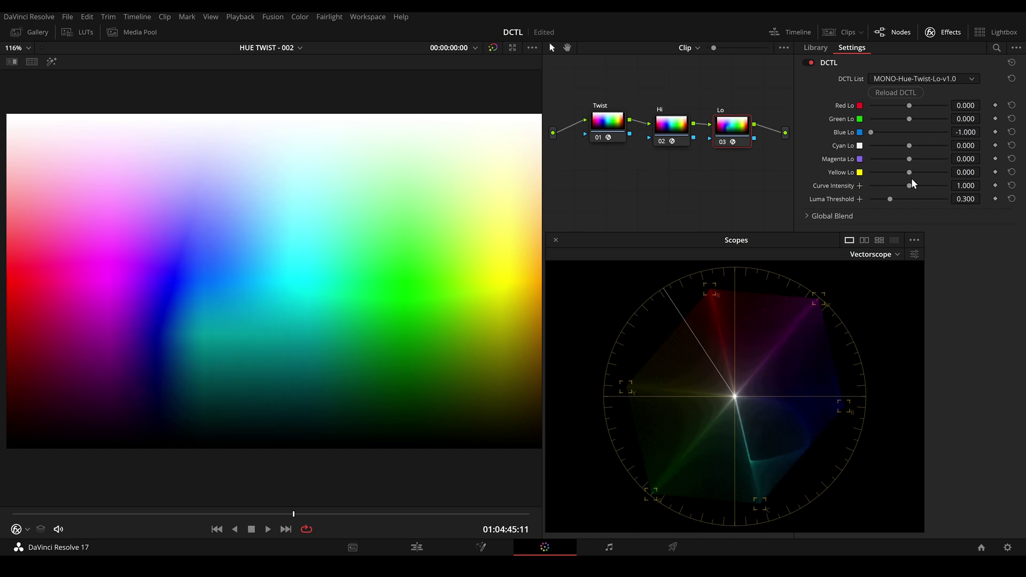
left_click_drag(911, 188, 934, 187)
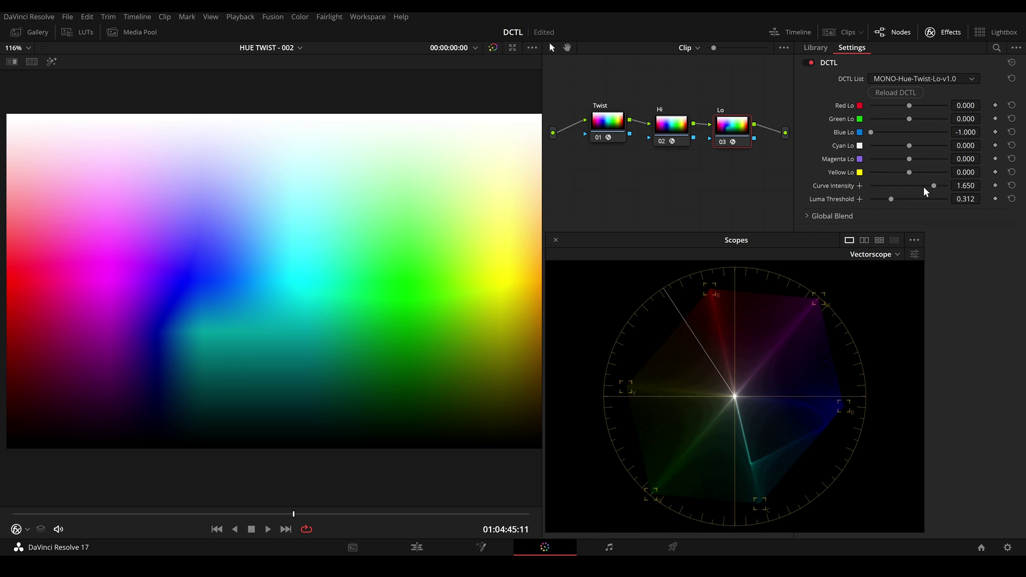
left_click_drag(934, 187, 871, 199)
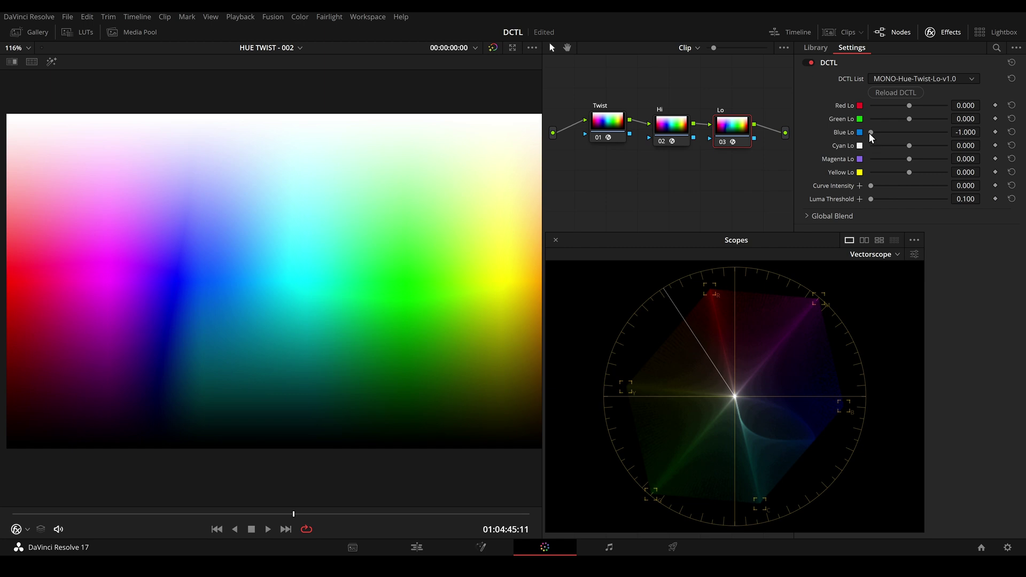
left_click_drag(871, 133, 935, 134)
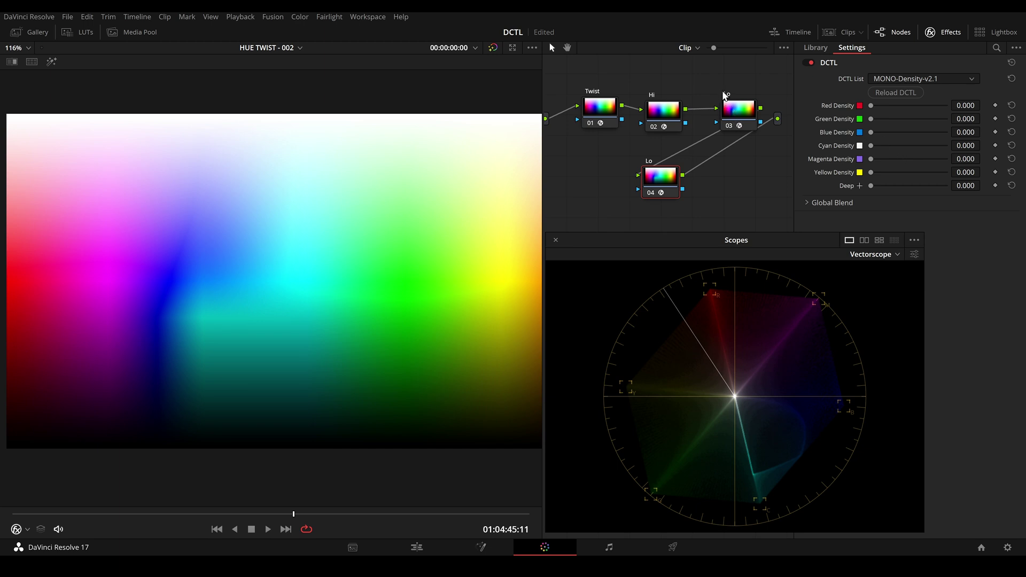
- Raise Cyan Density on Density node 04 to 0.839 and pan the gradient chart to inspect it
left_click(743, 115)
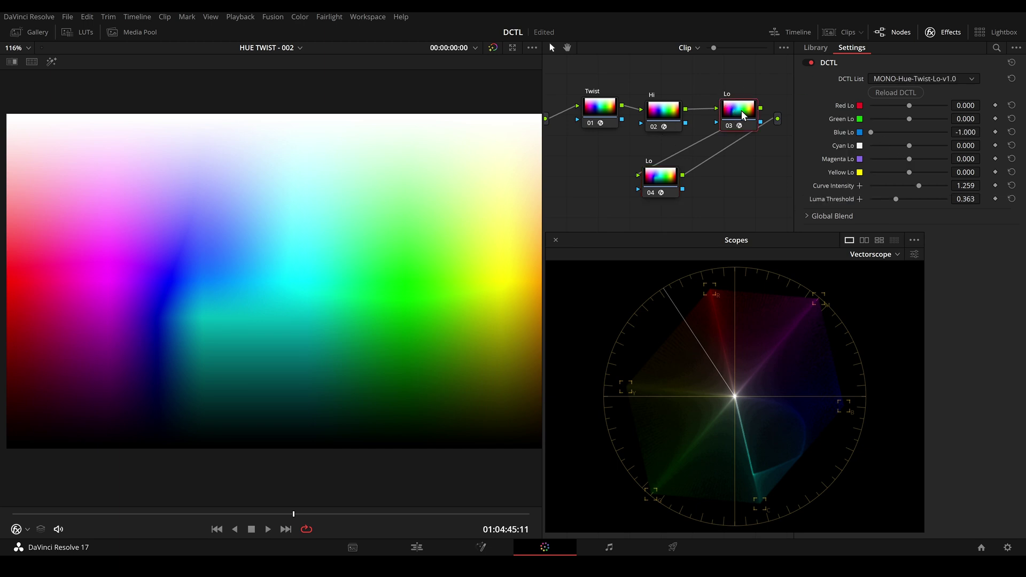
left_click(661, 182)
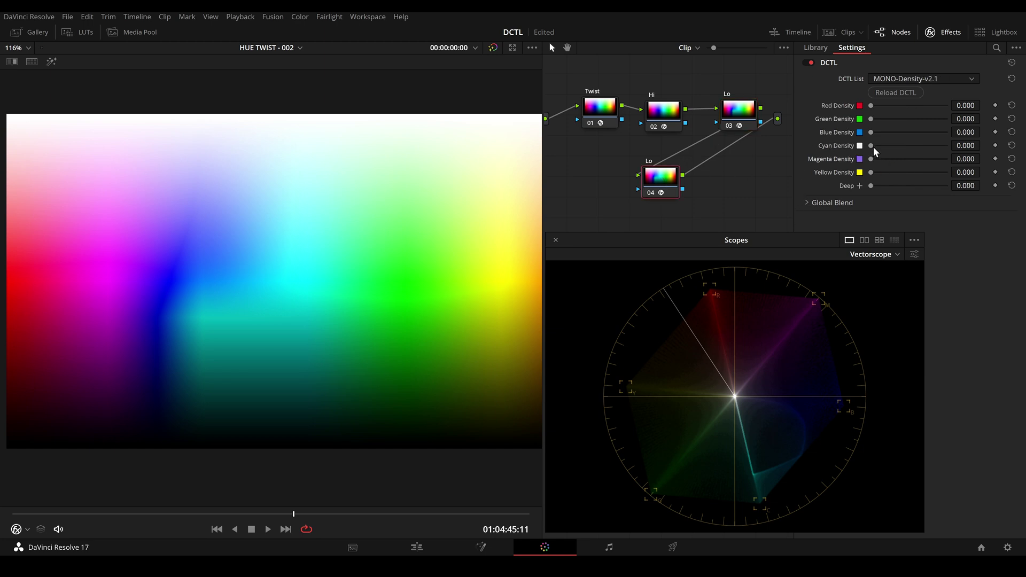
left_click_drag(873, 148, 937, 151)
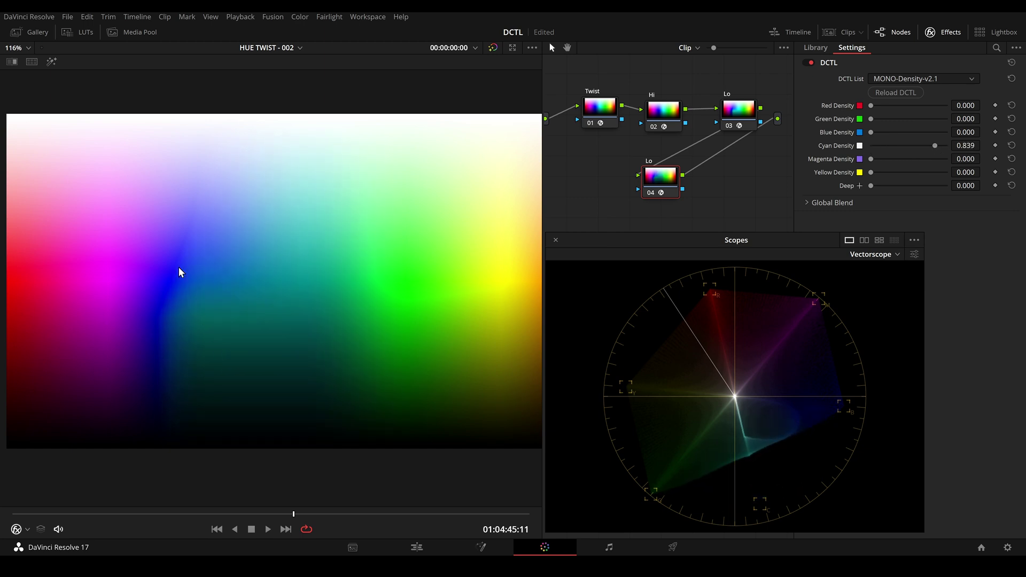
left_click_drag(257, 272, 298, 268)
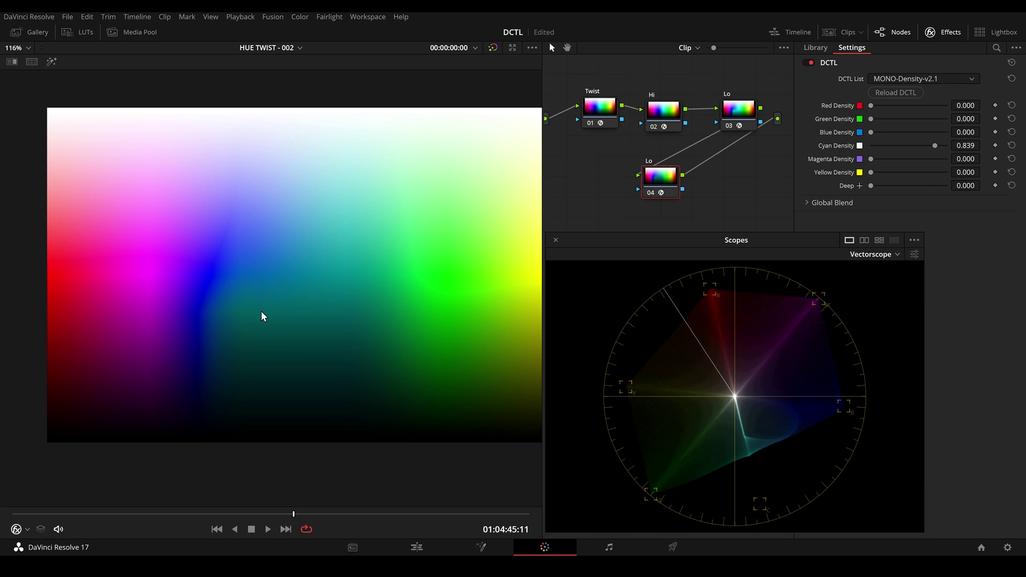
left_click_drag(257, 304, 235, 311)
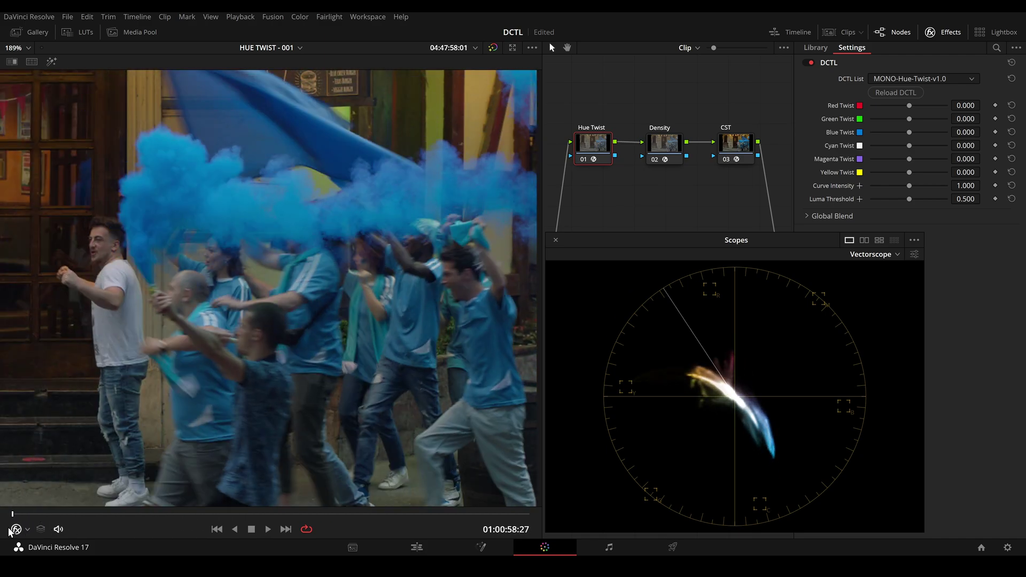
- Fade the smoke clip's Hue Twist out with Global Blend to compare the effect
scroll(342, 300, "up", 3)
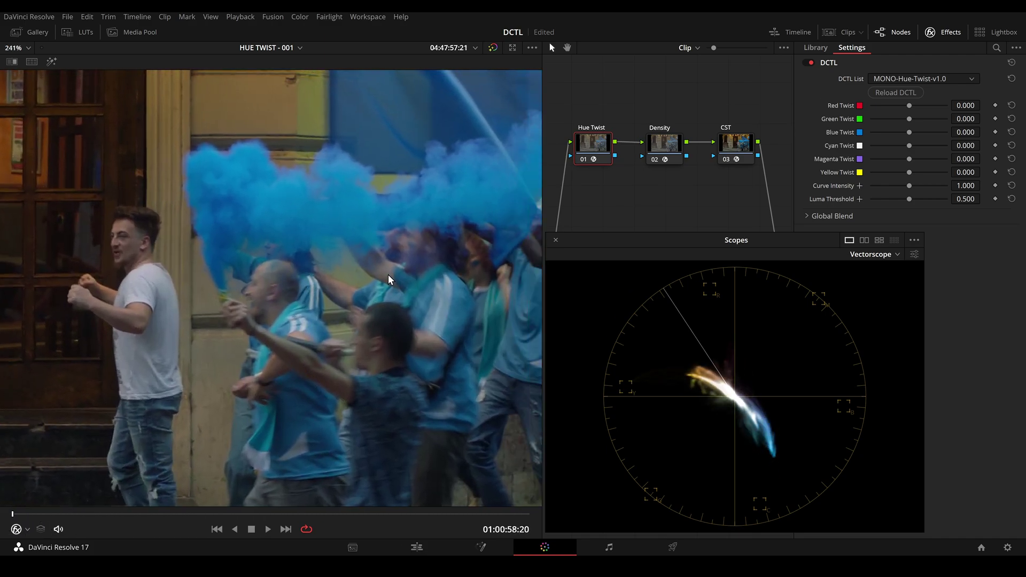
scroll(242, 215, "up", 1)
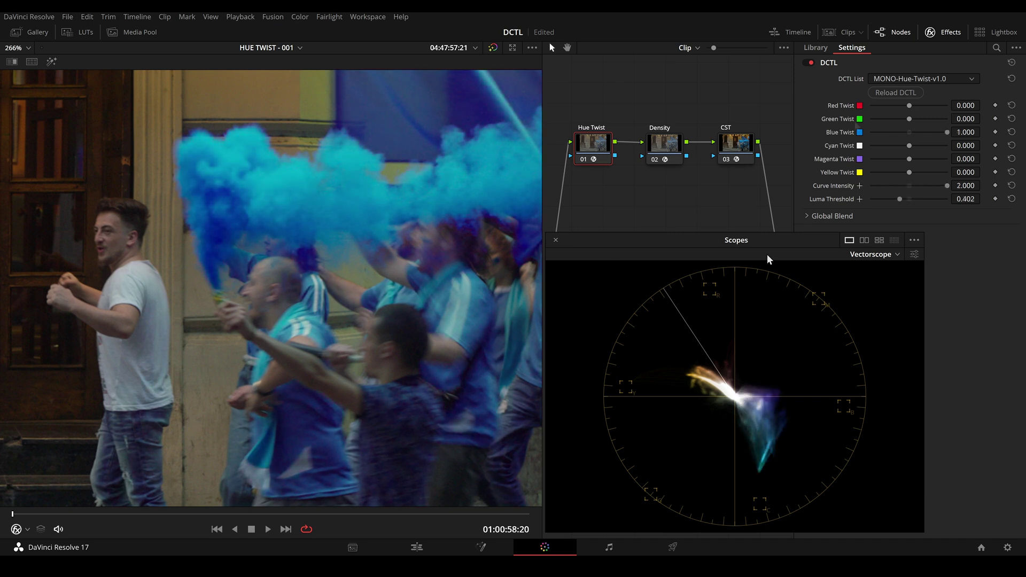
scroll(291, 200, "up", 3)
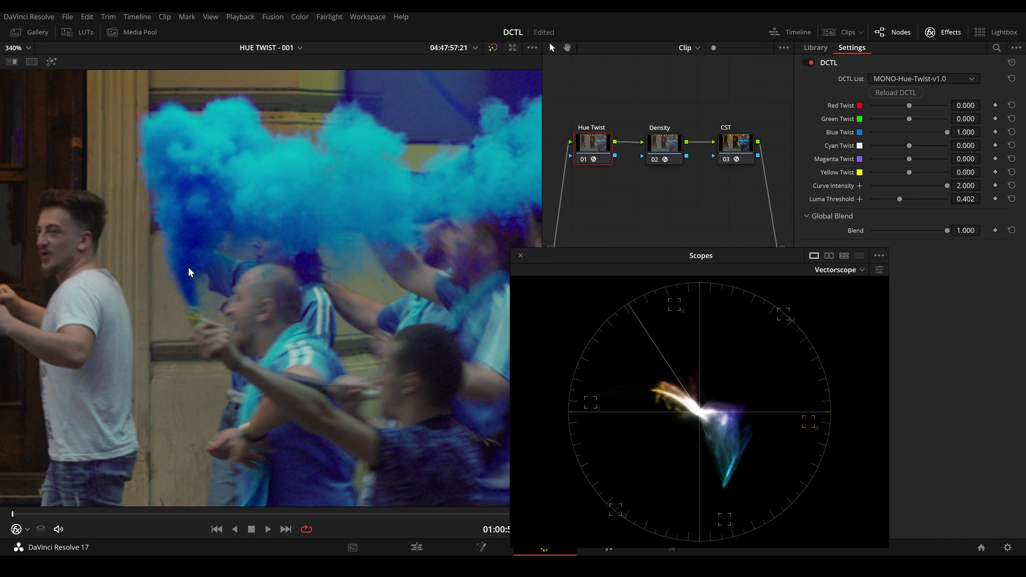
left_click_drag(946, 232, 1005, 238)
- Swing Blue Twist to -1.000 to turn the blue smoke purple, then play the footage
scroll(314, 202, "down", 1)
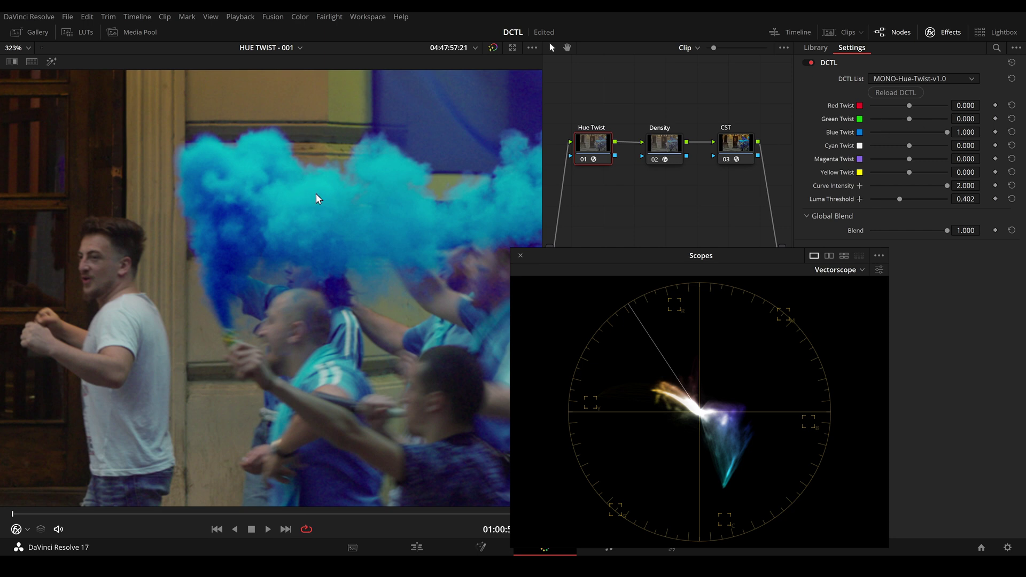
left_click_drag(949, 134, 859, 145)
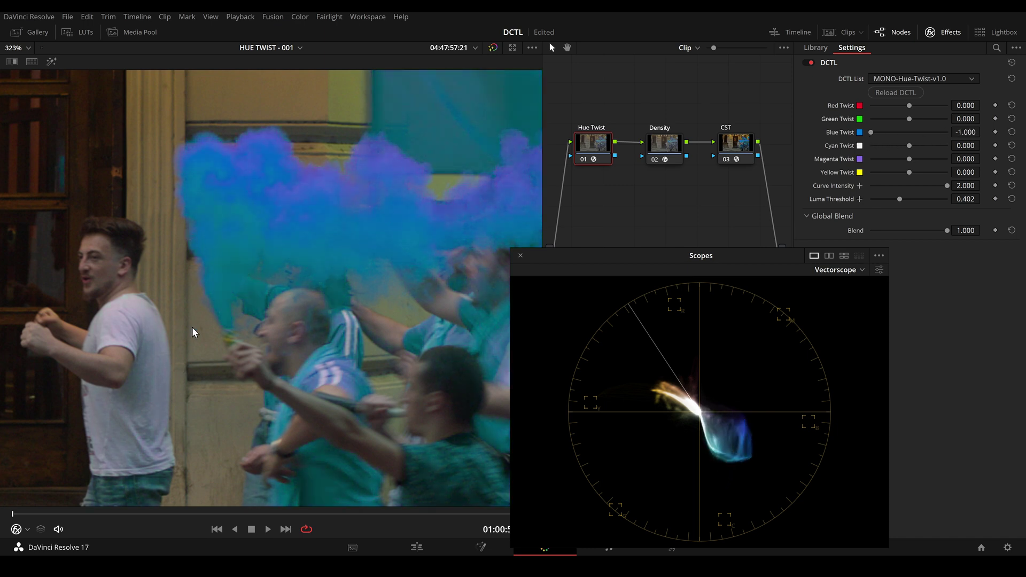
scroll(342, 253, "down", 3)
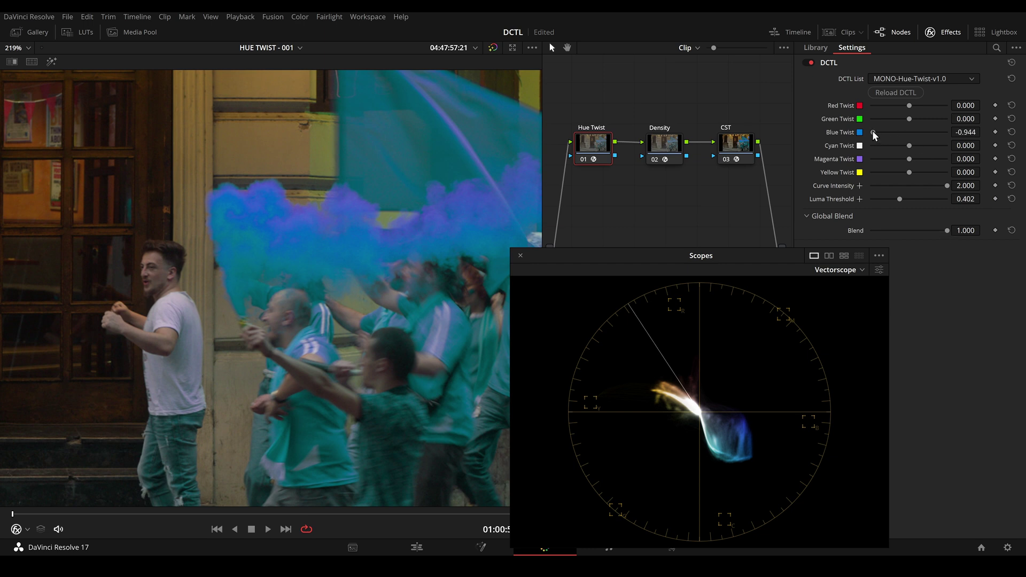
mouse_move(871, 133)
left_mouse_down()
mouse_move(958, 134)
mouse_move(856, 141)
left_mouse_up()
key("space")
scroll(314, 316, "down", 2)
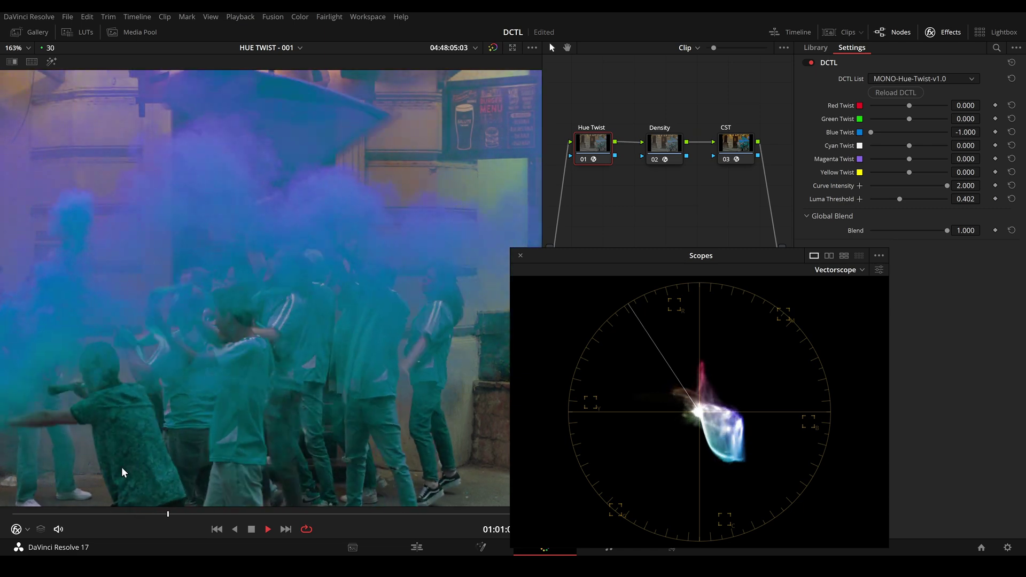
- Scrub back to an earlier smoke frame and set the Density node's Cyan Density to 0.658
left_click(56, 516)
left_click_drag(56, 517, 24, 514)
scroll(395, 216, "up", 3)
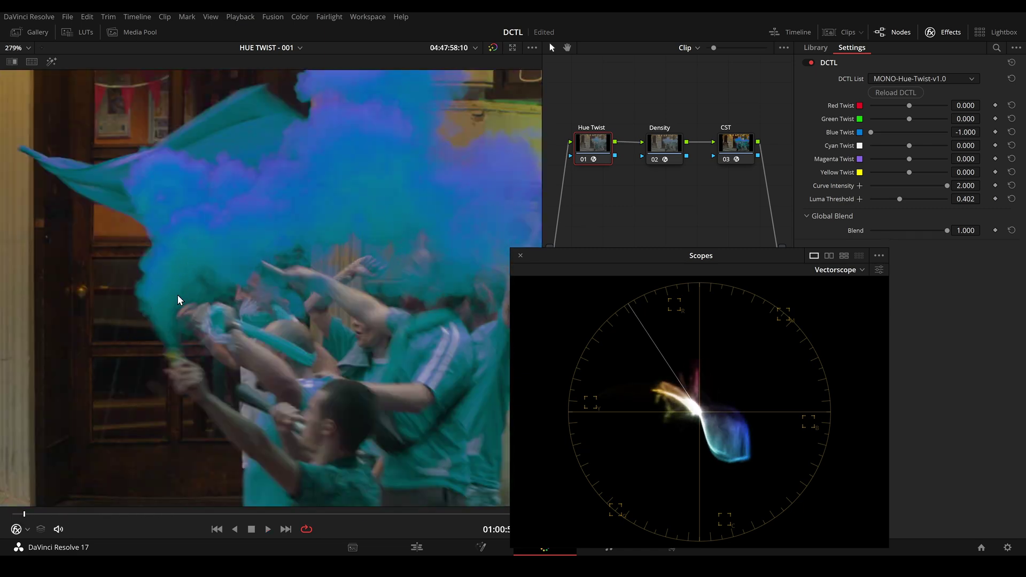
left_click(669, 148)
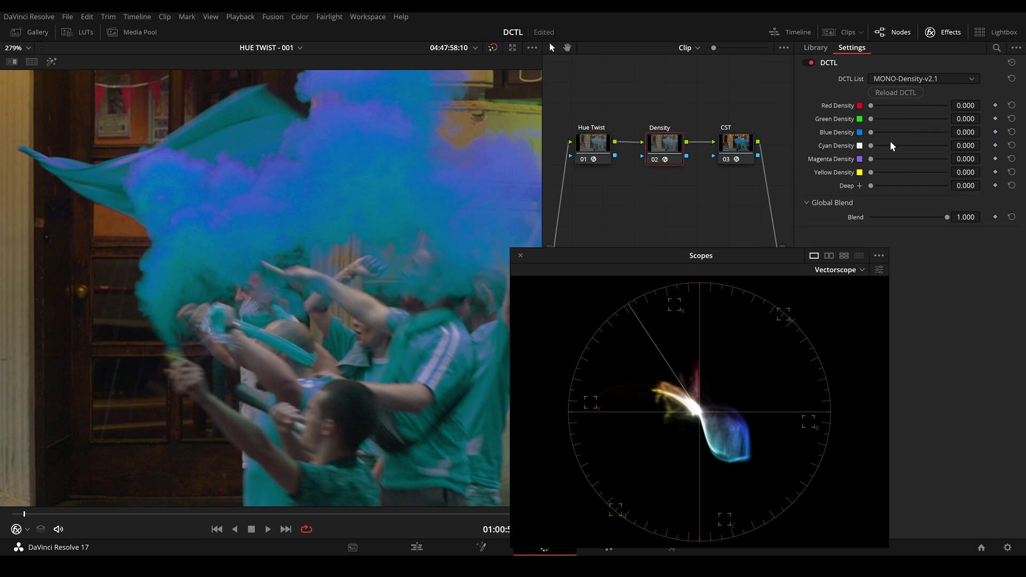
left_click_drag(872, 149, 947, 152)
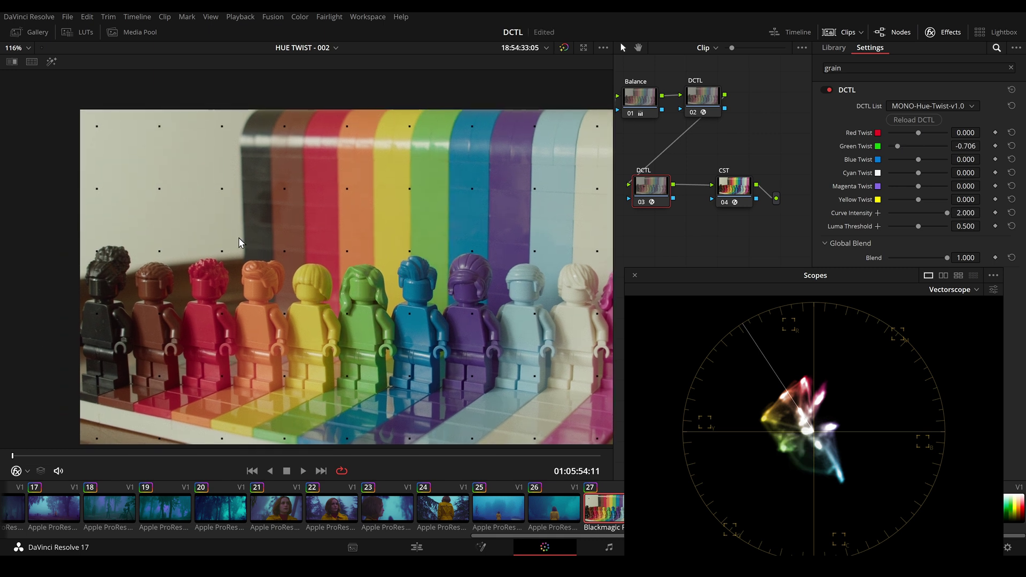
- Check the other DCTL node, then return to Hue Twist (Green -0.706, Cyan -0.156)
scroll(254, 201, "up", 2)
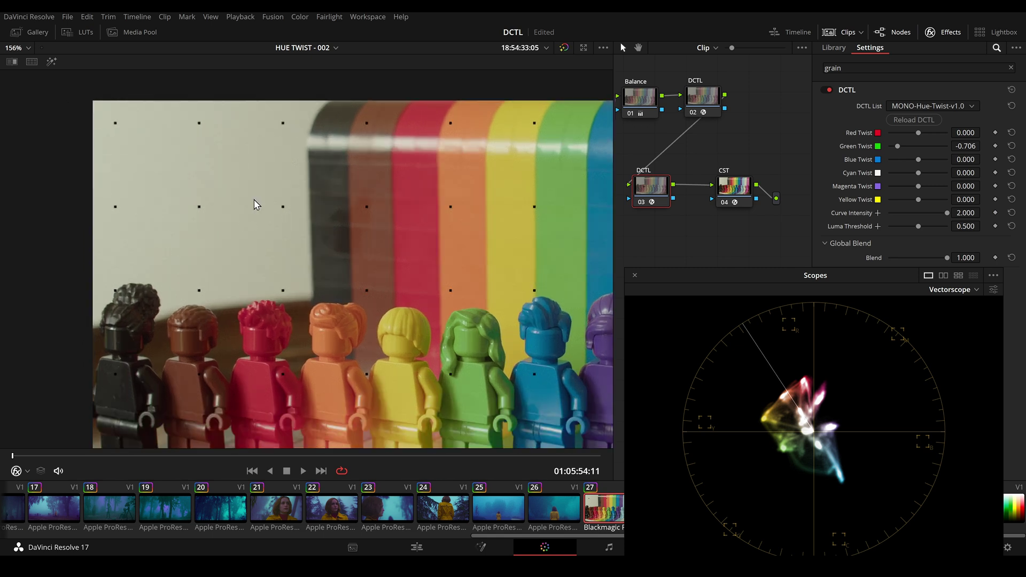
key("shift+semicolon")
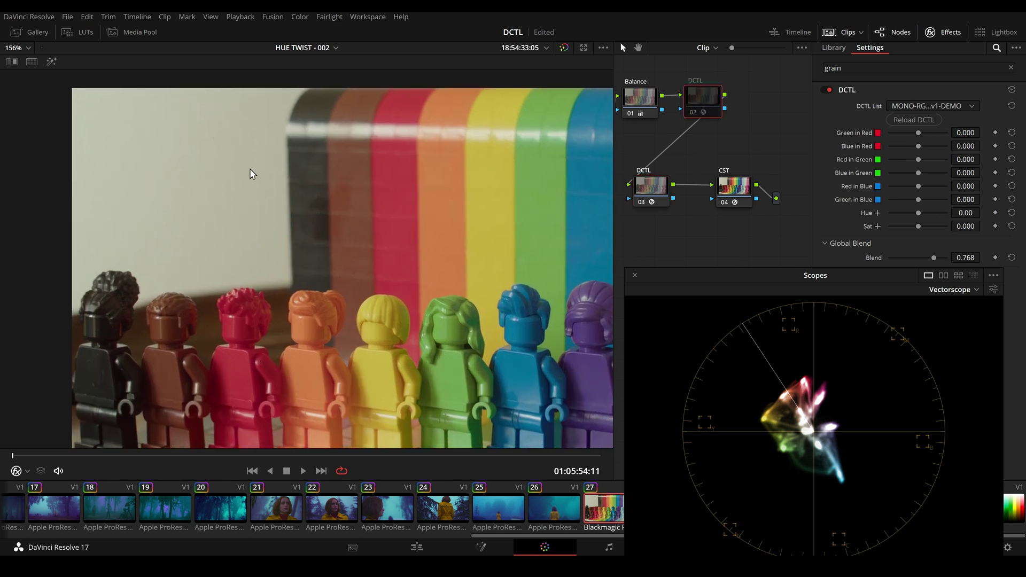
key("shift+apostrophe")
scroll(339, 214, "down", 1)
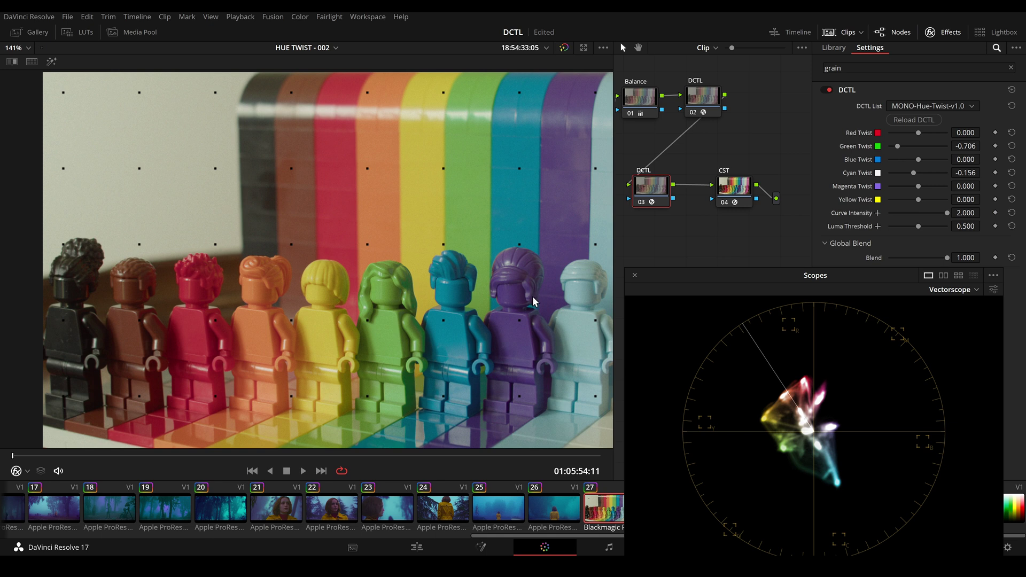